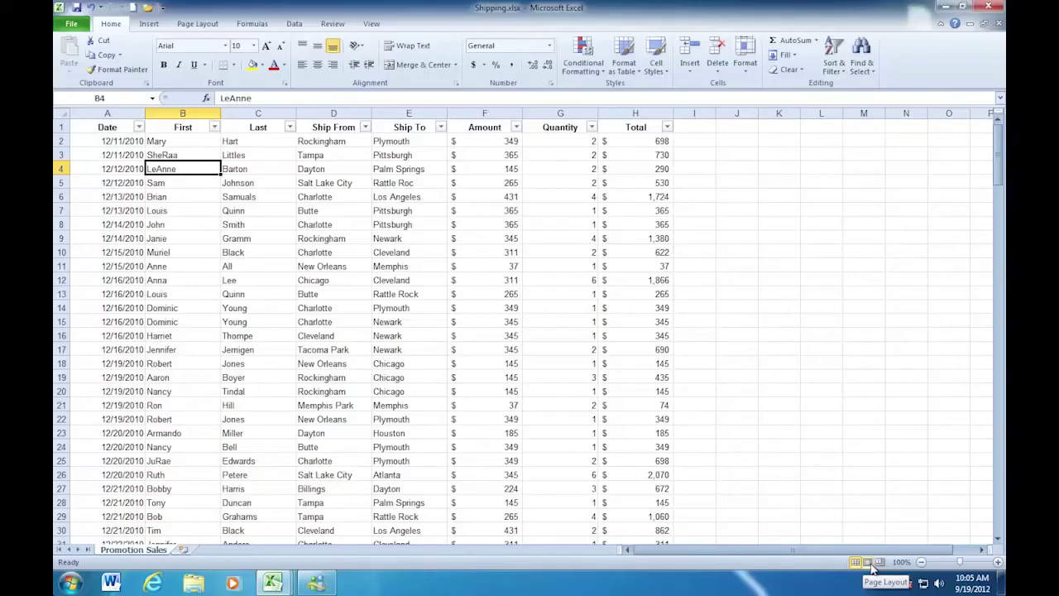
Display the Promotion Sales worksheet in Page Layout view and in Page Break Preview
left_click(867, 561)
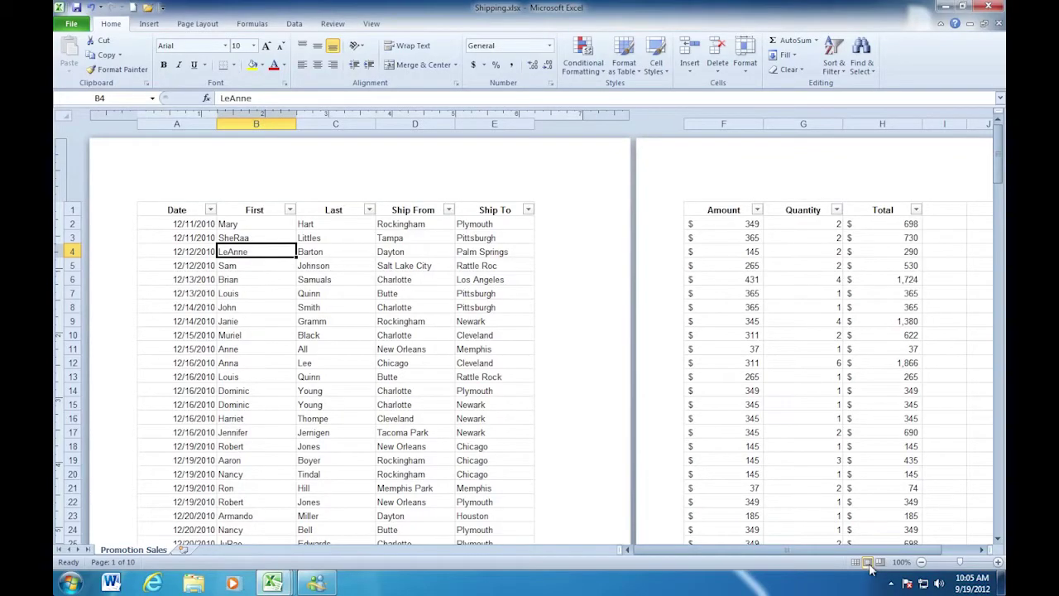
left_click(881, 562)
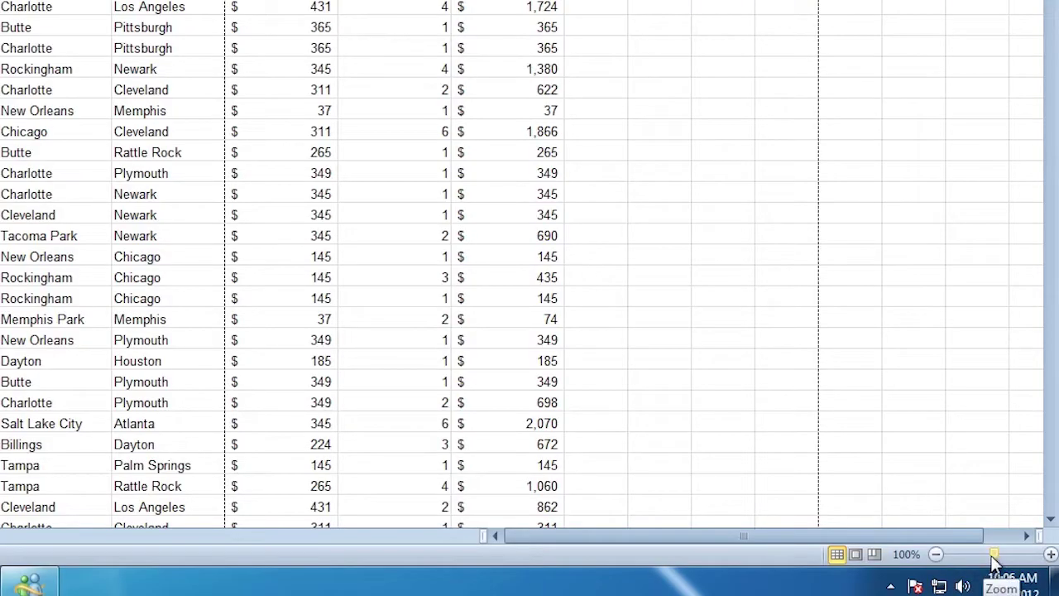
Zoom the worksheet out to 40%
left_click_drag(995, 561, 962, 572)
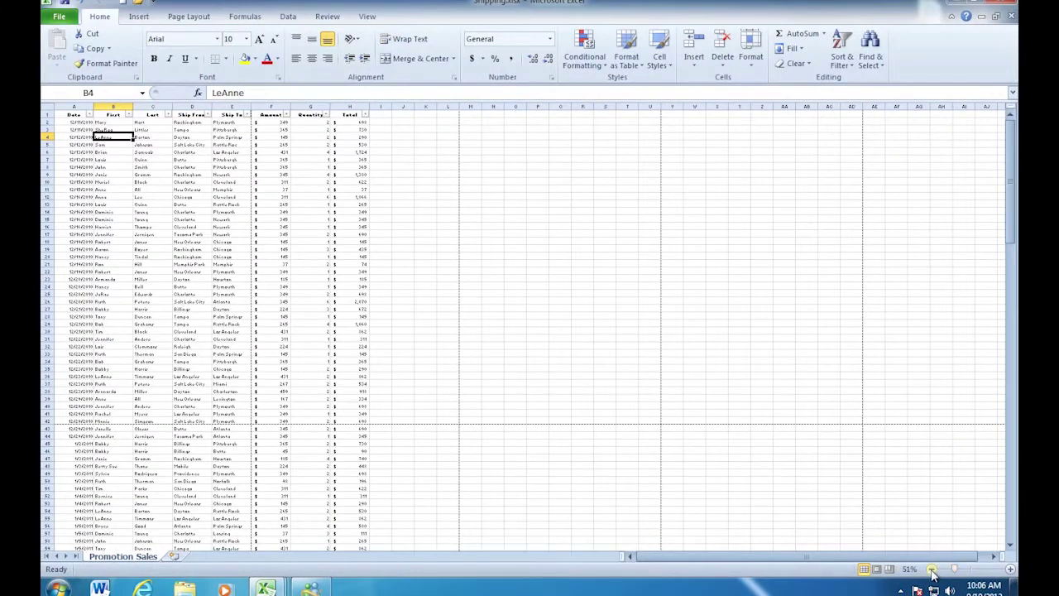
left_click(931, 570)
left_click(931, 570)
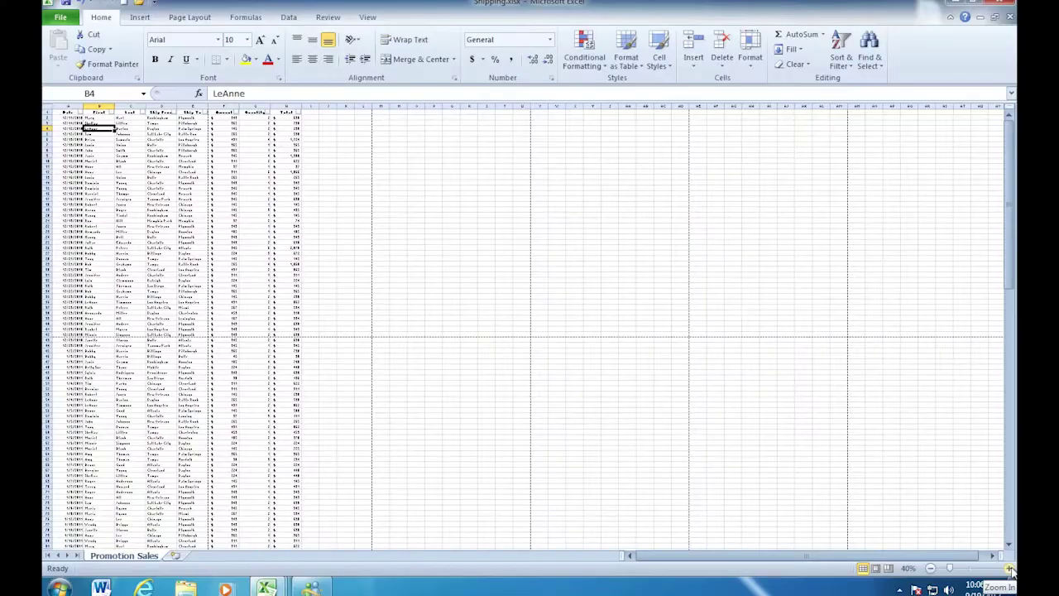
Zoom the worksheet in step by step to 160%
left_click(1010, 569)
left_click(1010, 569)
left_click(1010, 569)
left_click(1010, 569)
left_click(1010, 569)
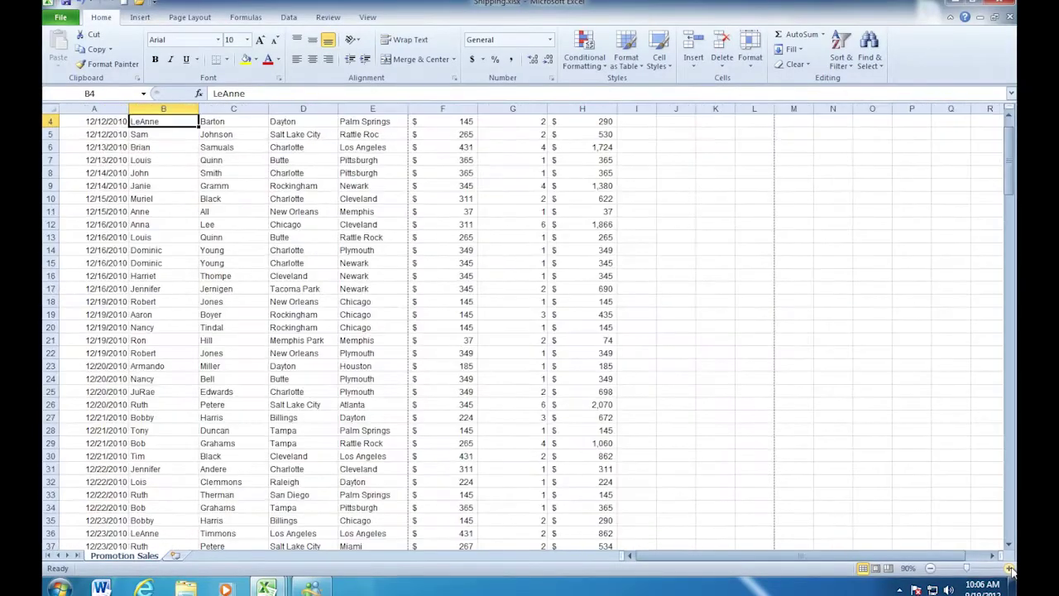
left_click(1010, 569)
left_click(1010, 569)
left_click(1010, 569)
left_click(1010, 569)
left_click(1010, 569)
left_click(1010, 569)
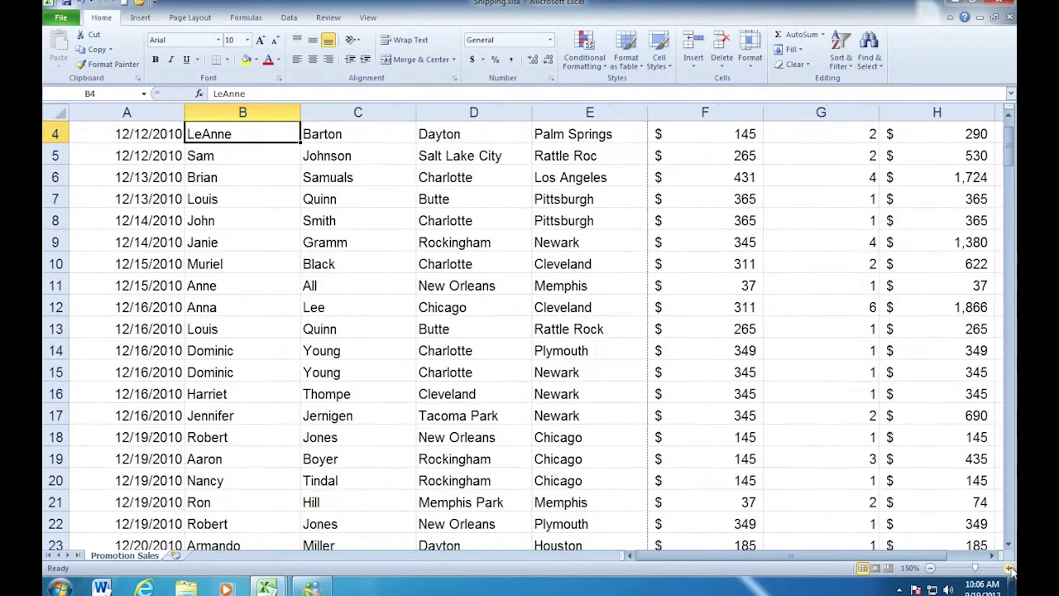
left_click(1010, 569)
scroll(911, 490, "down", 6)
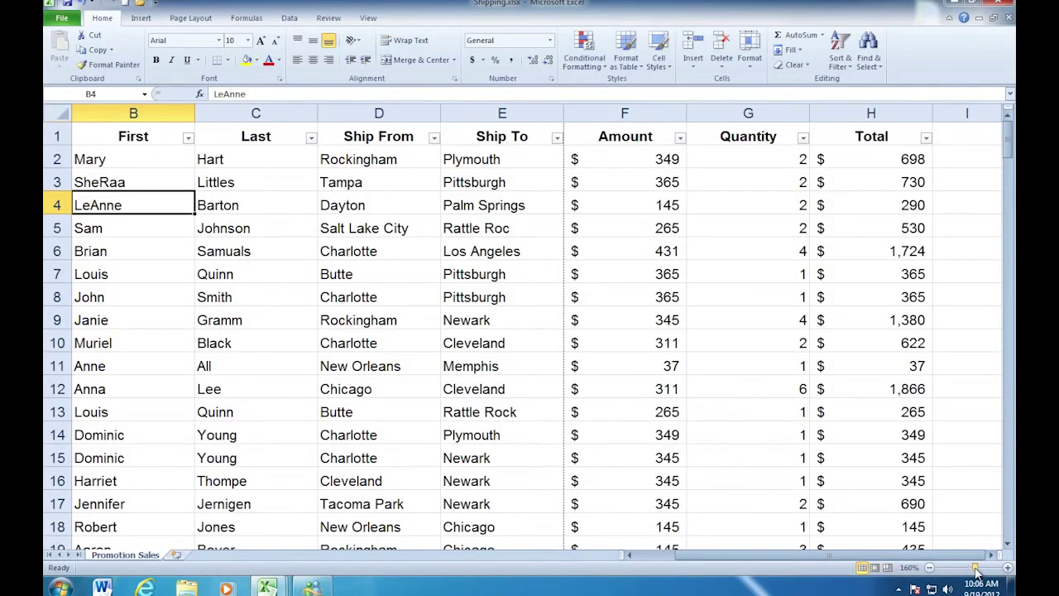
Magnify the worksheet to 400%, check the enlarged top rows, and return the zoom to 100%
left_click_drag(976, 571, 1004, 569)
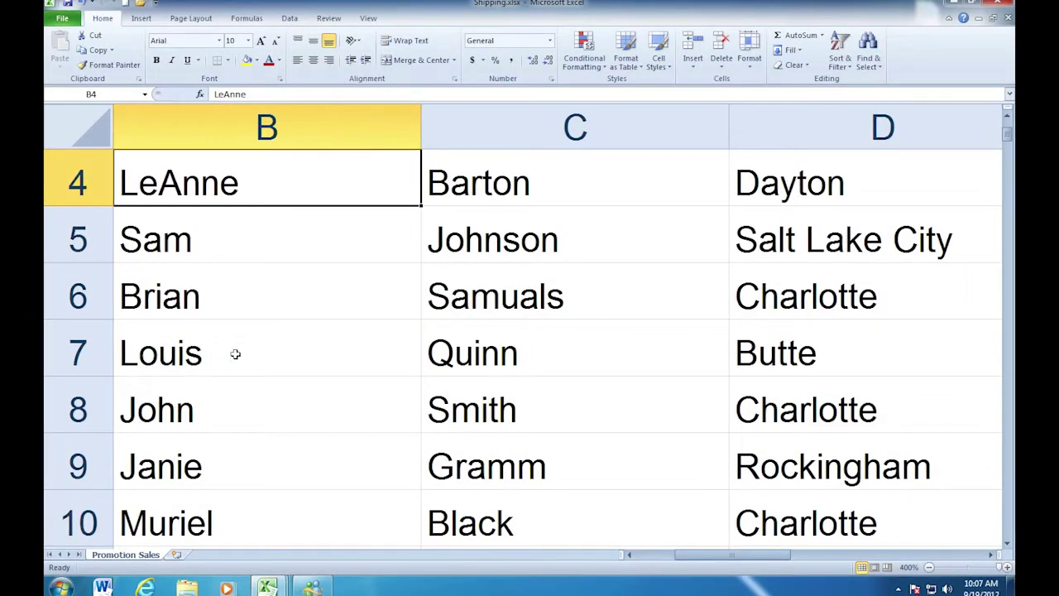
scroll(236, 353, "up", 1)
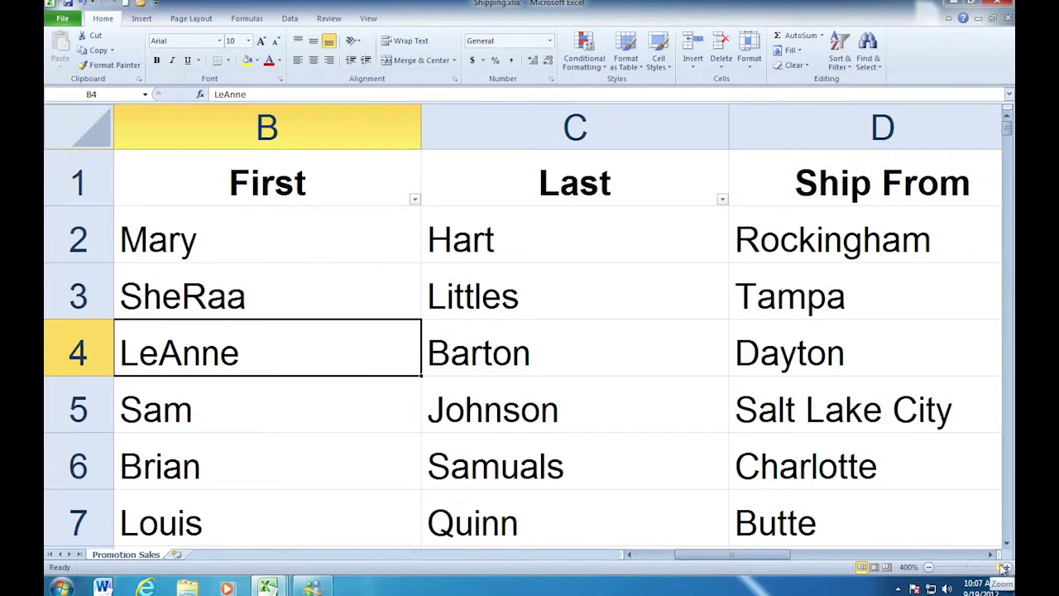
left_click_drag(1000, 567, 972, 574)
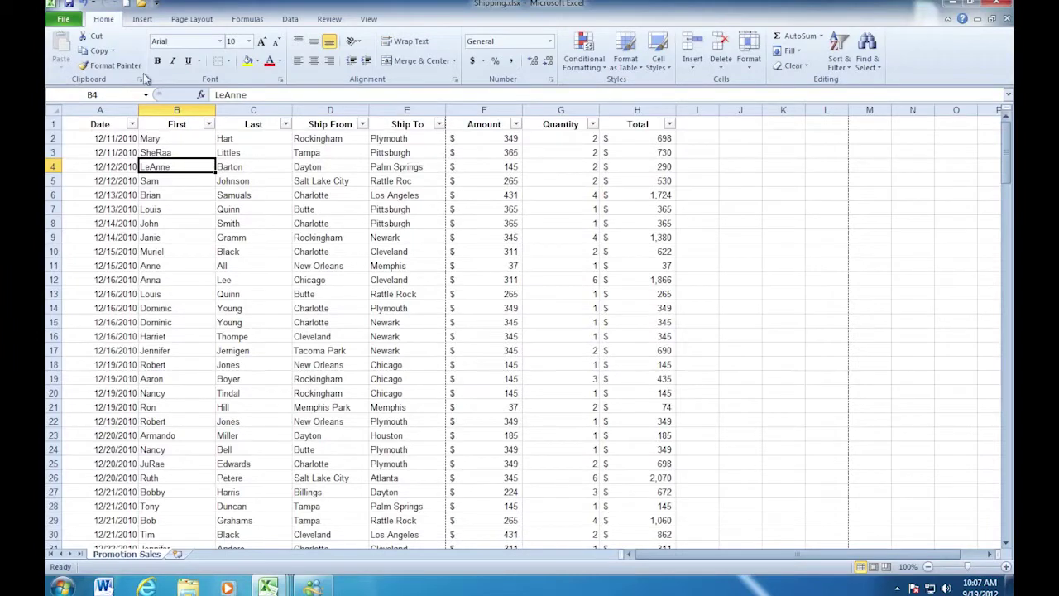
Set the magnification to Fit selection for cell B4, and restore the worksheet zoom to 100%
left_click(368, 20)
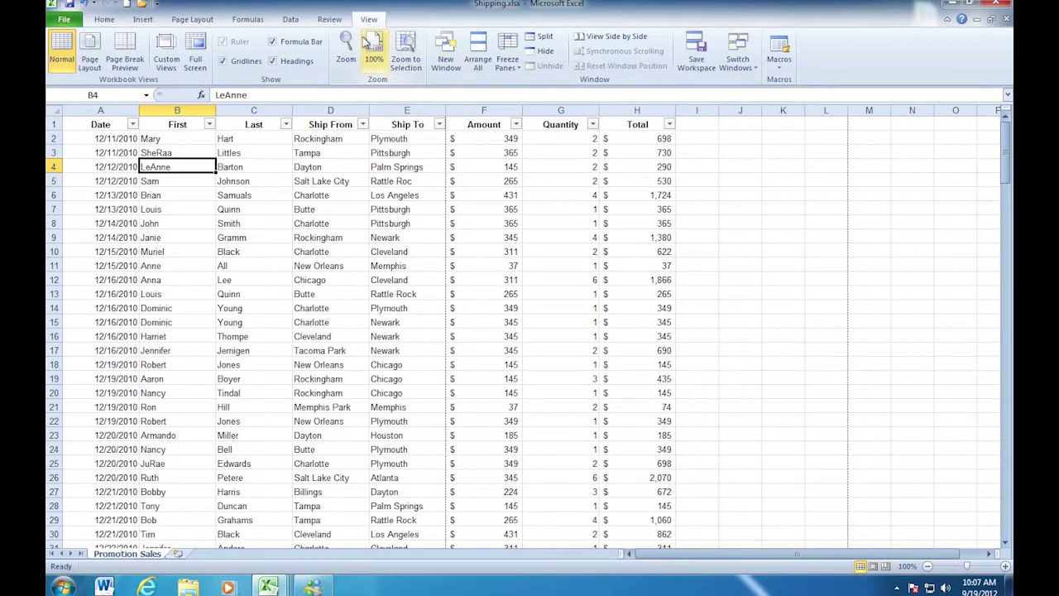
left_click(346, 46)
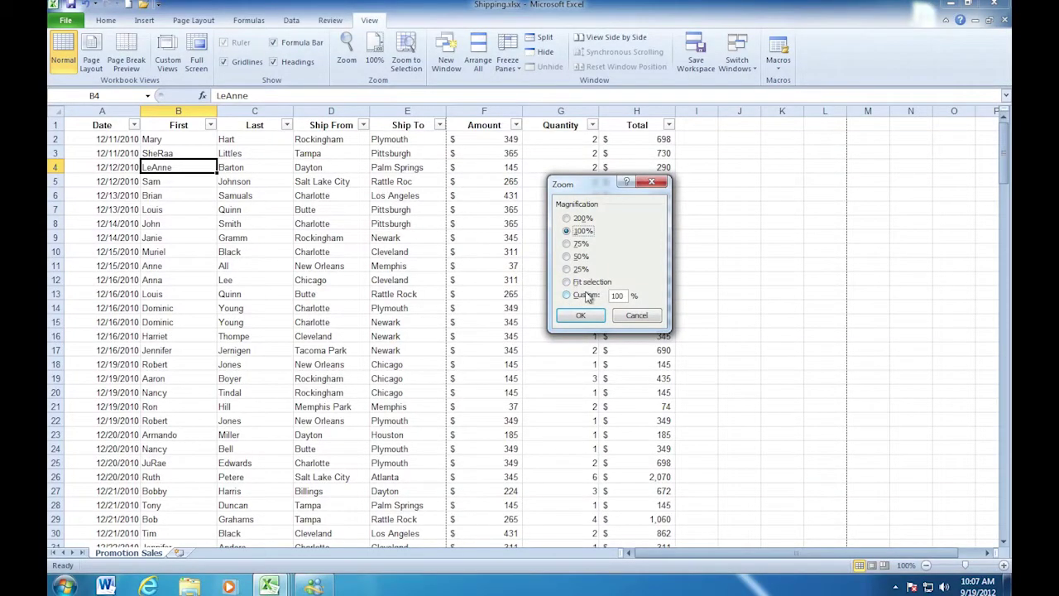
left_click(568, 282)
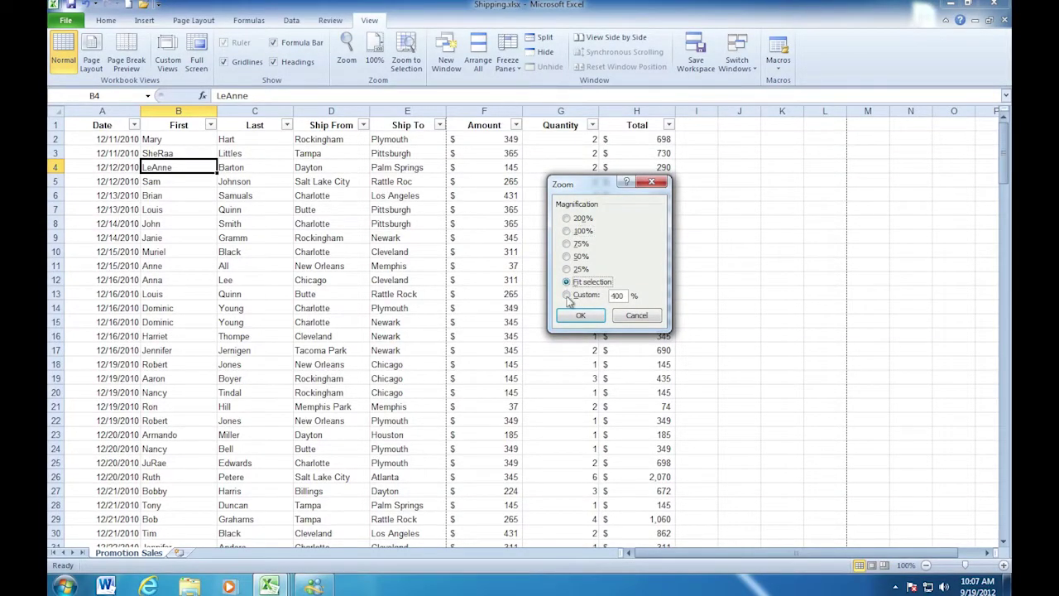
left_click(579, 316)
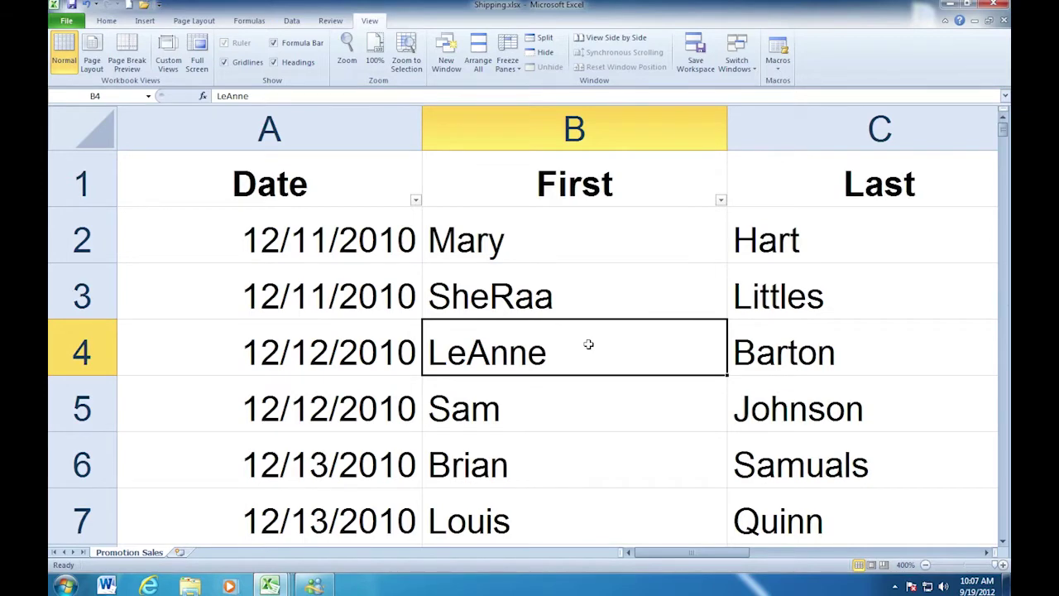
left_click(376, 54)
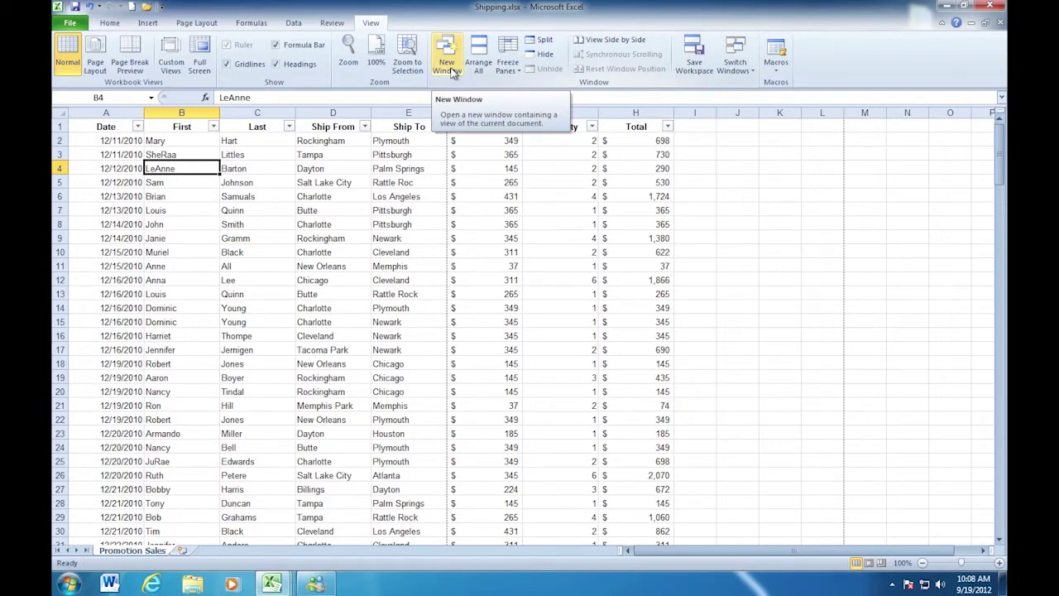
Open a second window of the Shipping workbook and arrange all open workbook windows as Tiled
left_click(452, 73)
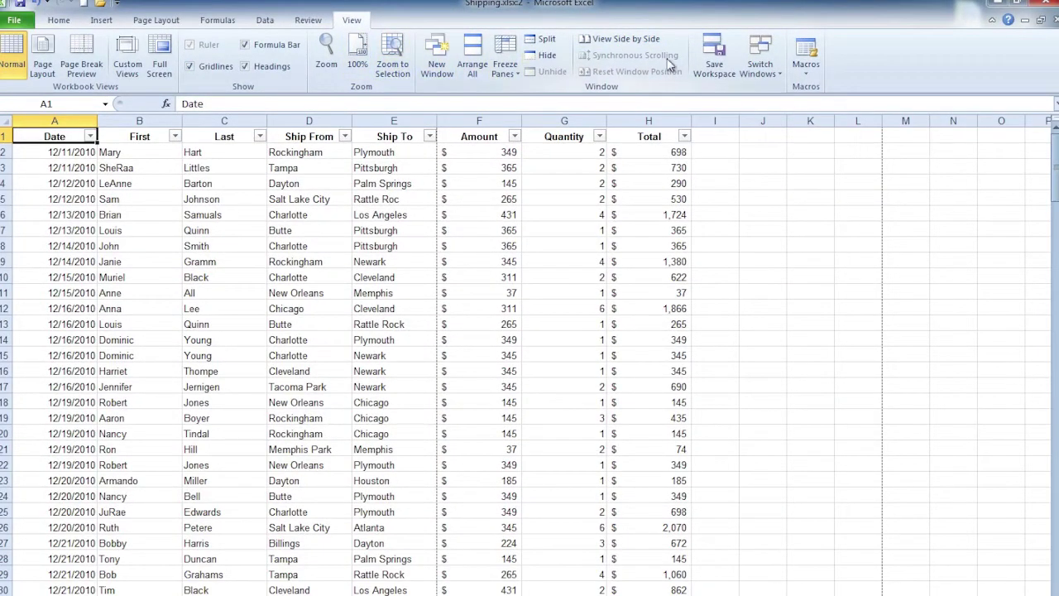
left_click(470, 67)
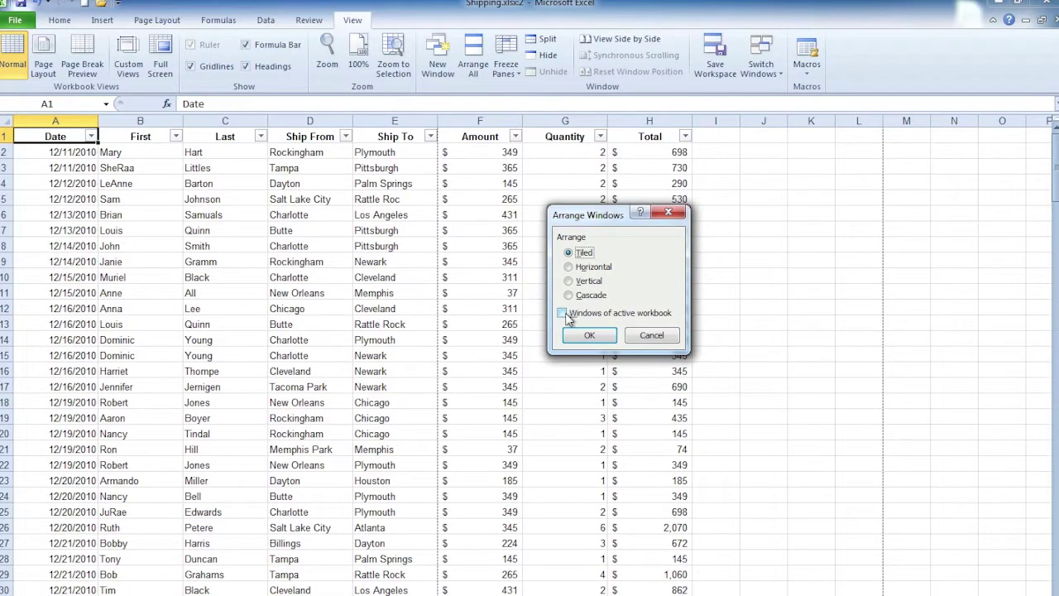
left_click(589, 336)
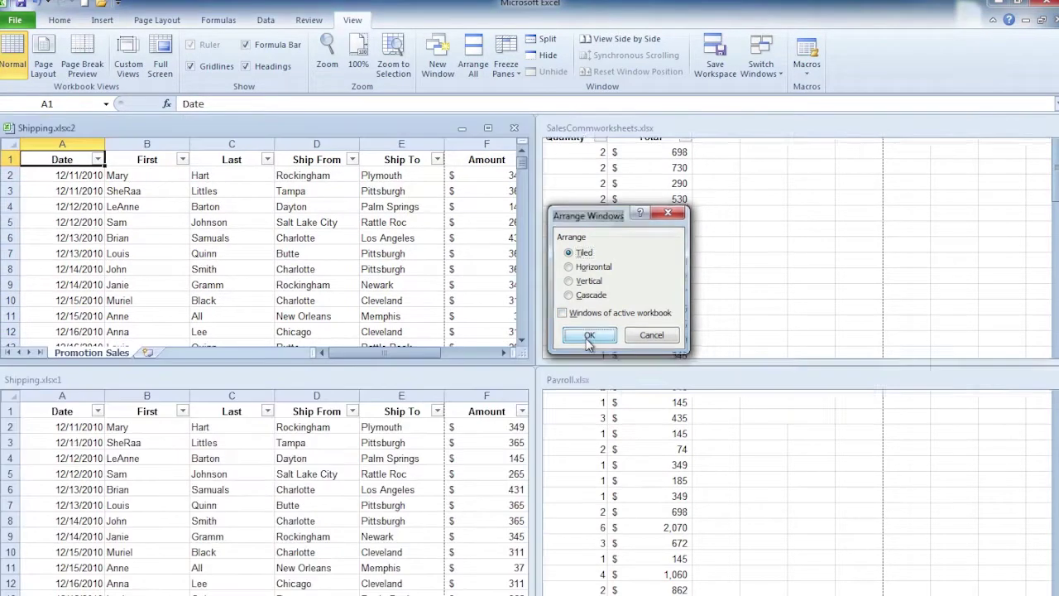
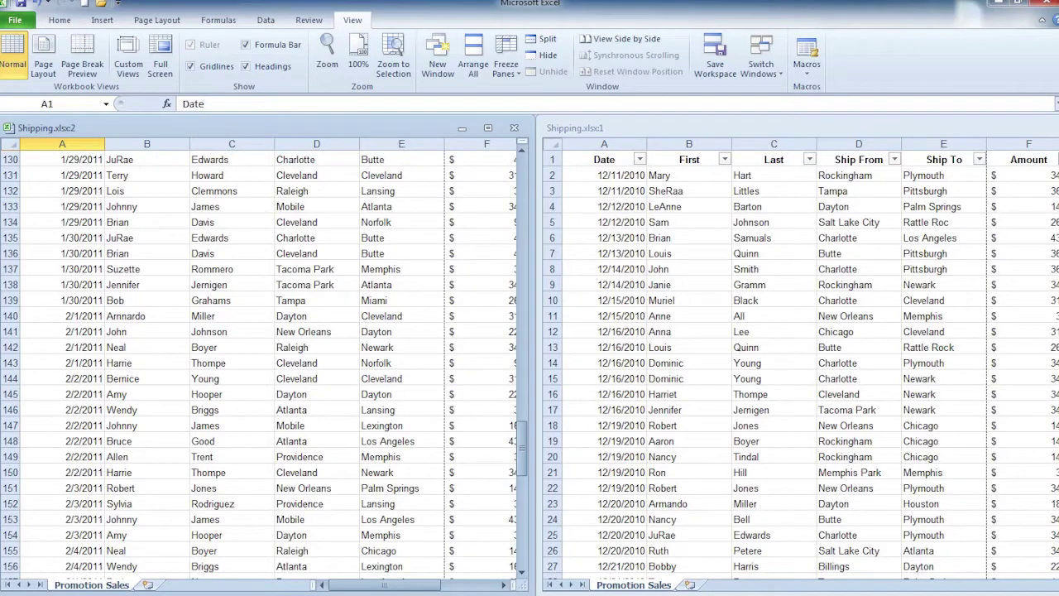
Restore the minimized Payroll.xlsx workbook and maximize its window
left_click(161, 595)
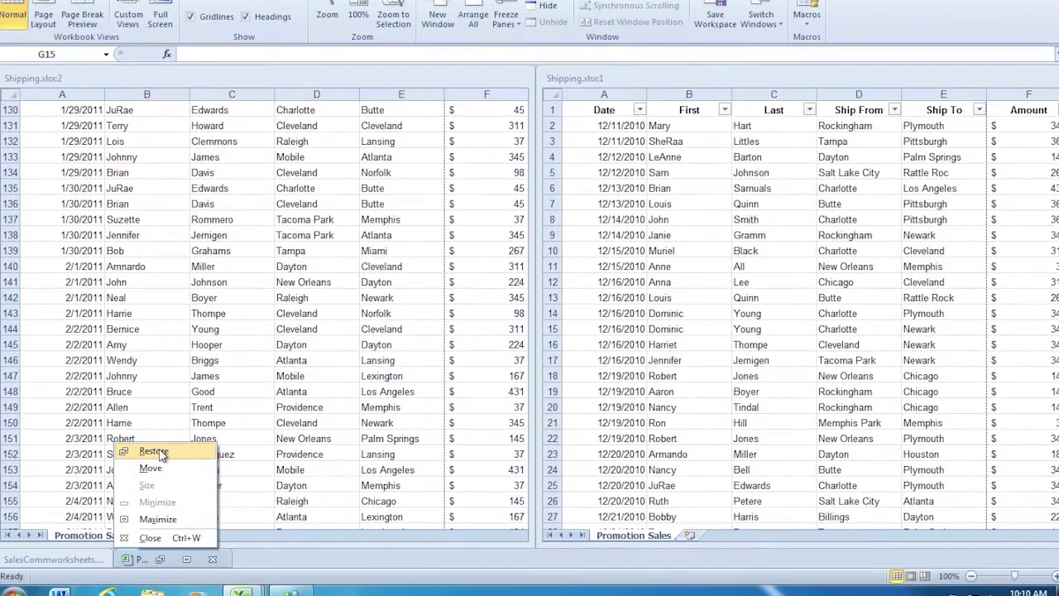
left_click(154, 452)
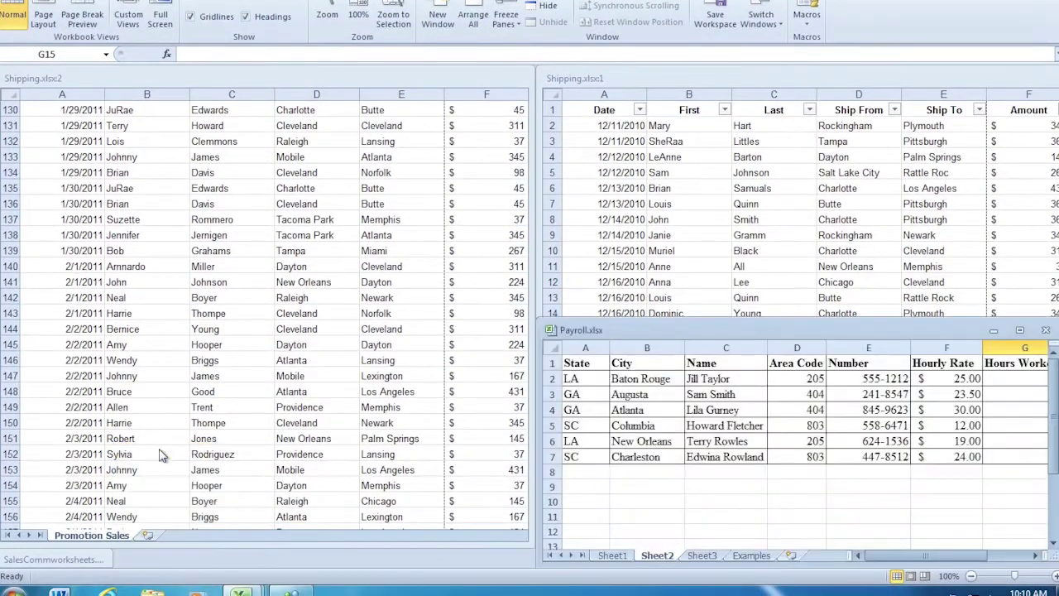
left_click(1018, 331)
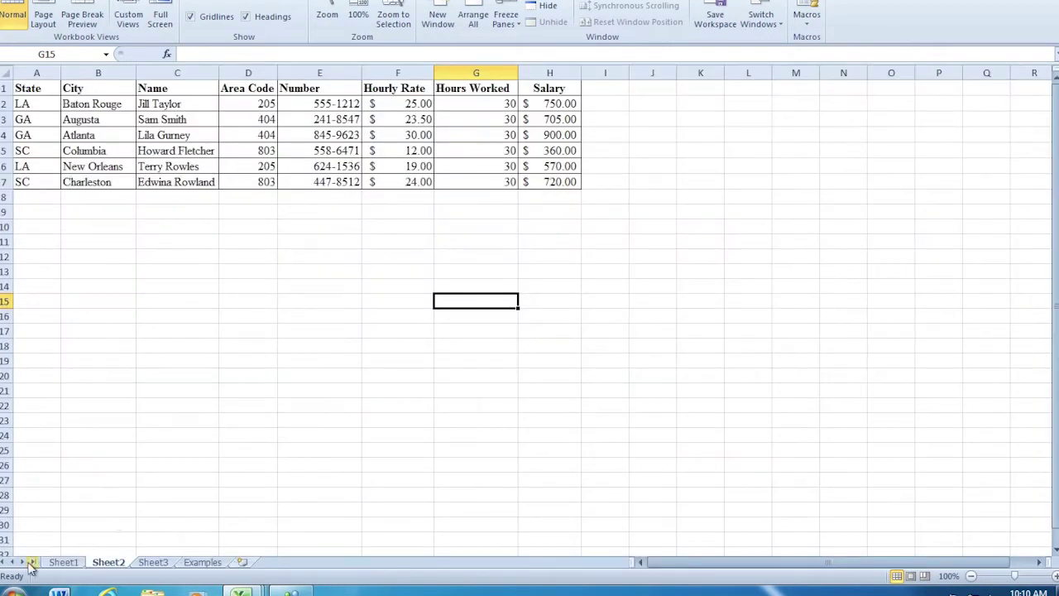
Compare Sheet1 and Sheet2 of the Payroll workbook, finishing on Sheet1
left_click(60, 563)
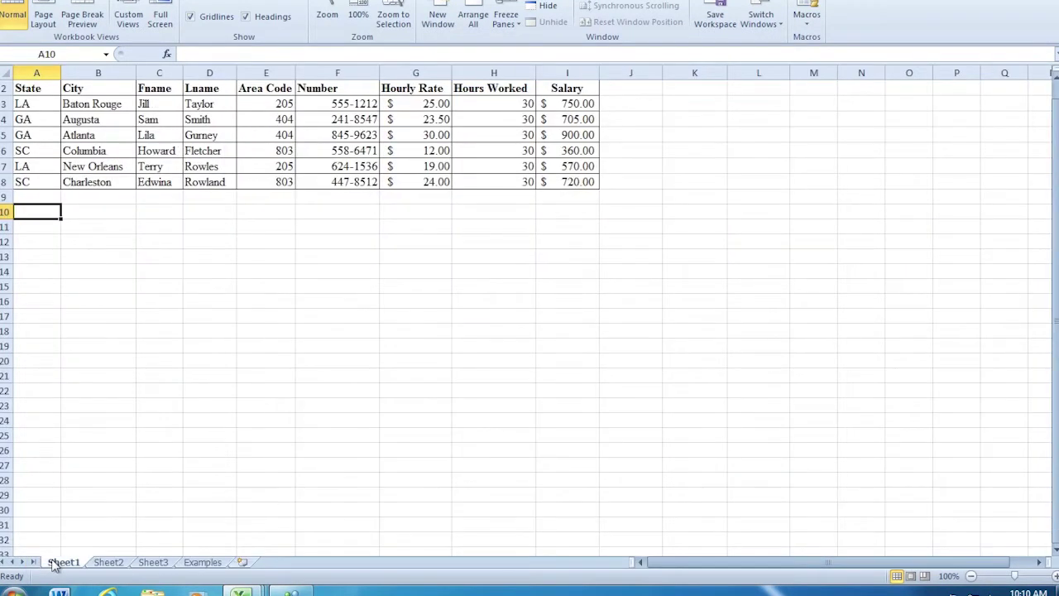
left_click(116, 564)
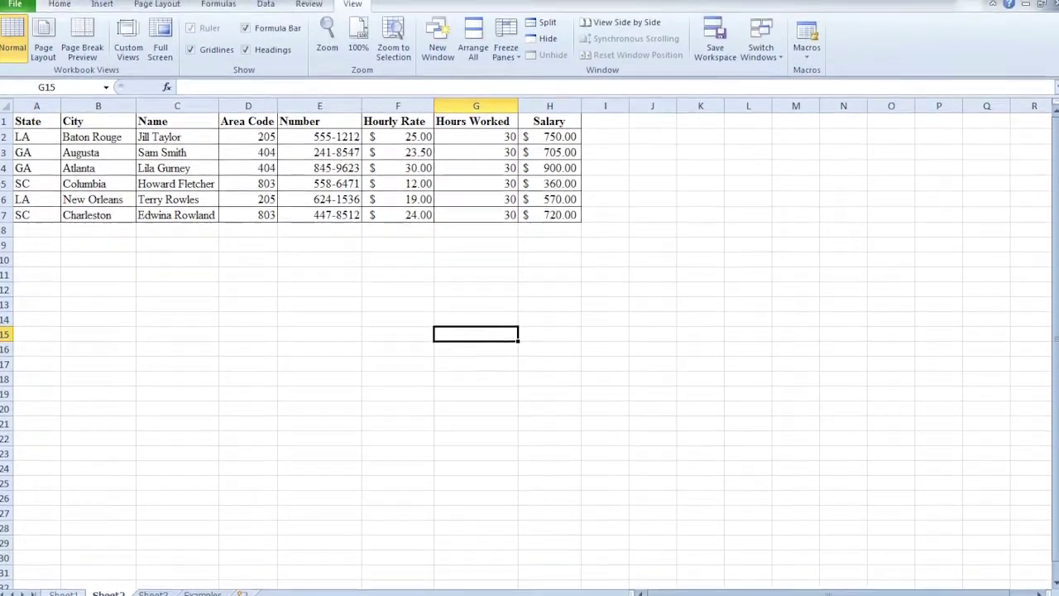
left_click(63, 561)
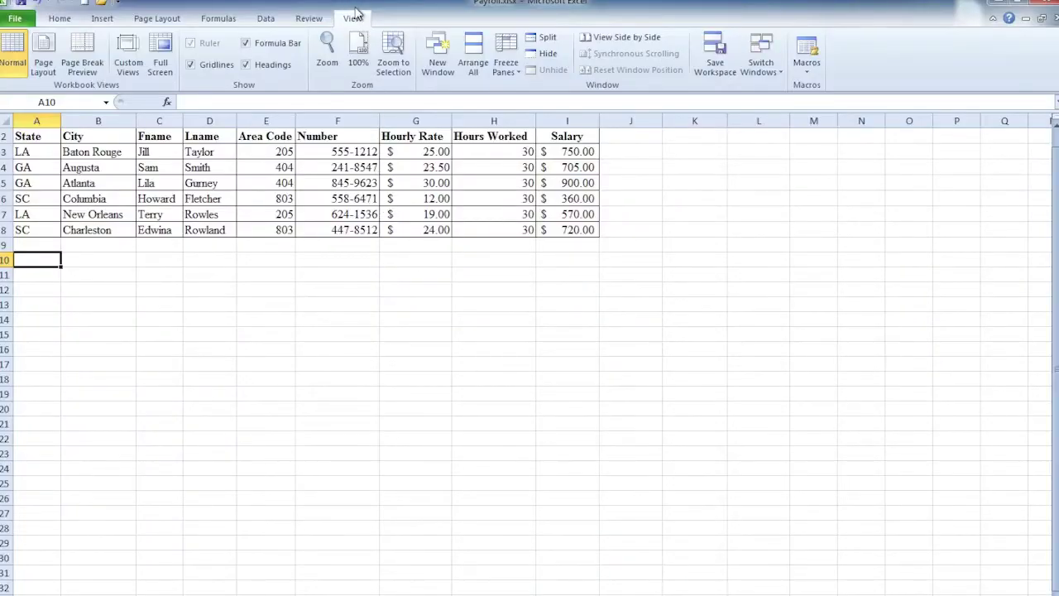
Open a second Payroll window, tiling only the active workbook's windows, and display Sheet2 in the new window
left_click(439, 74)
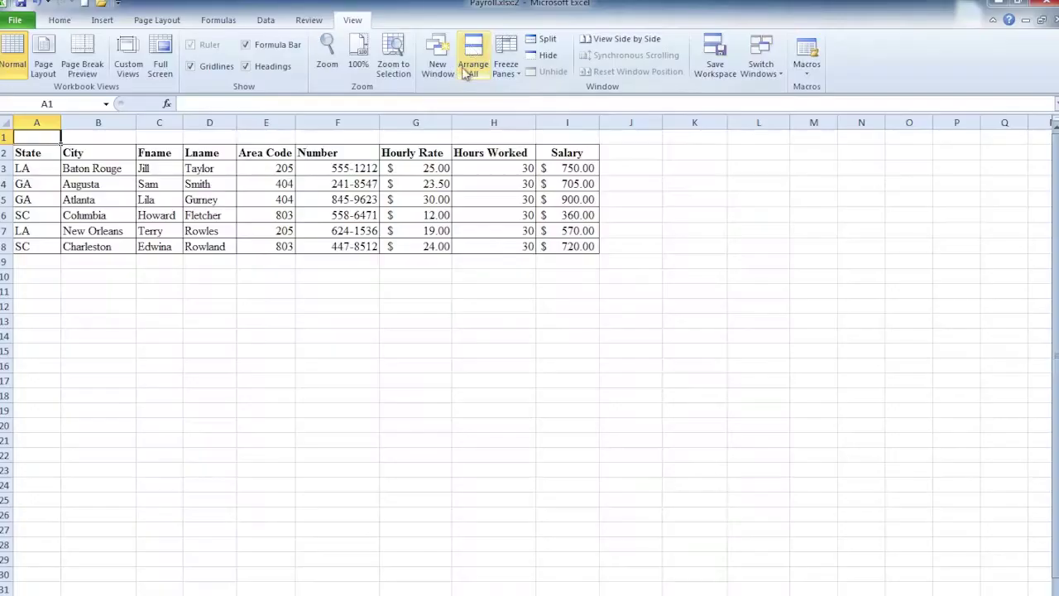
left_click(471, 56)
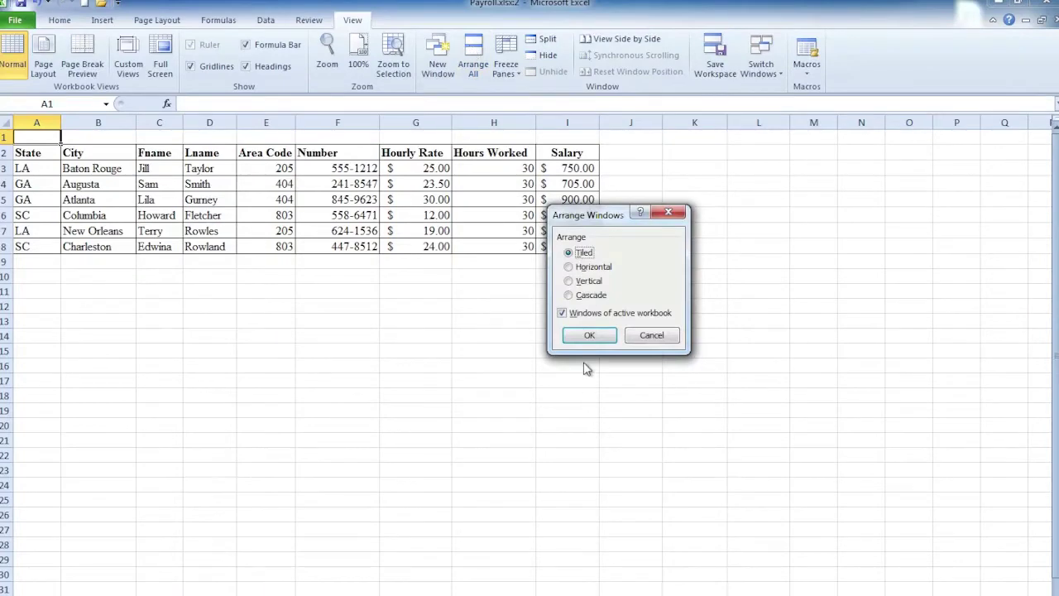
left_click(589, 335)
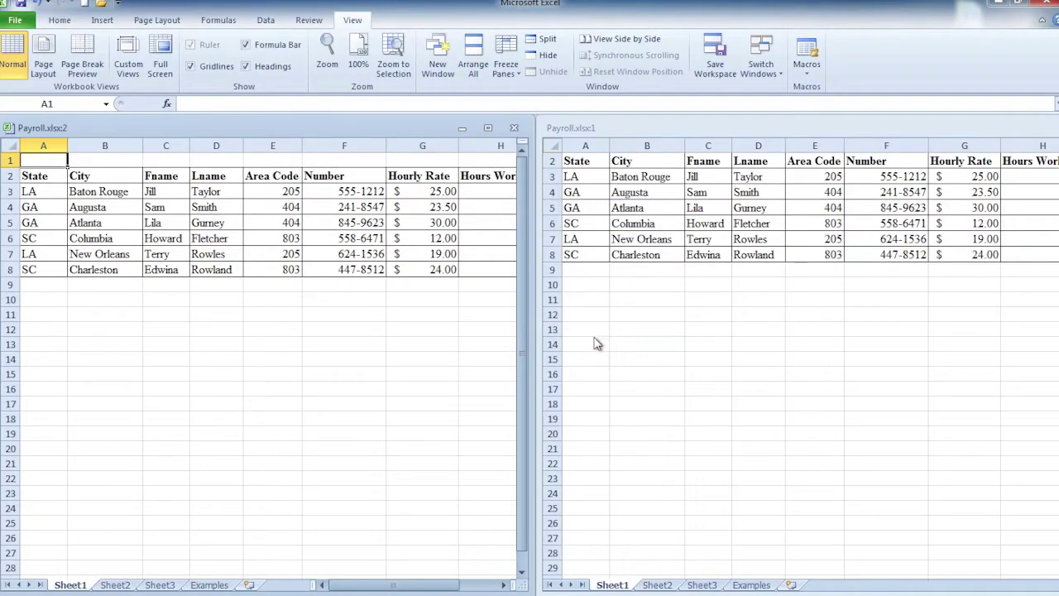
left_click(115, 585)
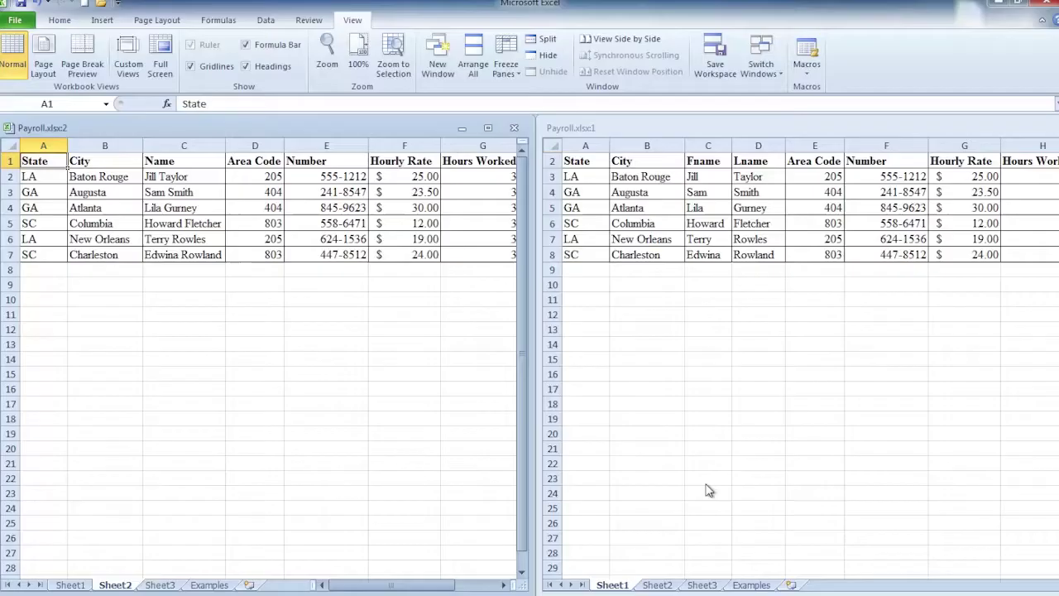
Set the hourly rate in the New Orleans row of Sheet1 to 20 in the first Payroll window
left_click(656, 240)
left_click(662, 239)
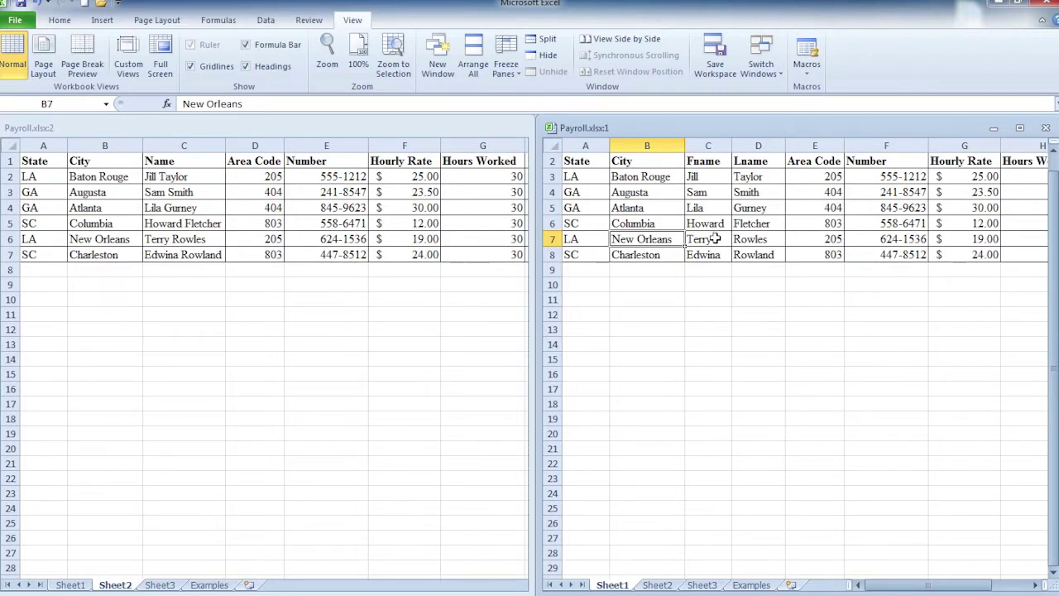
left_click(992, 239)
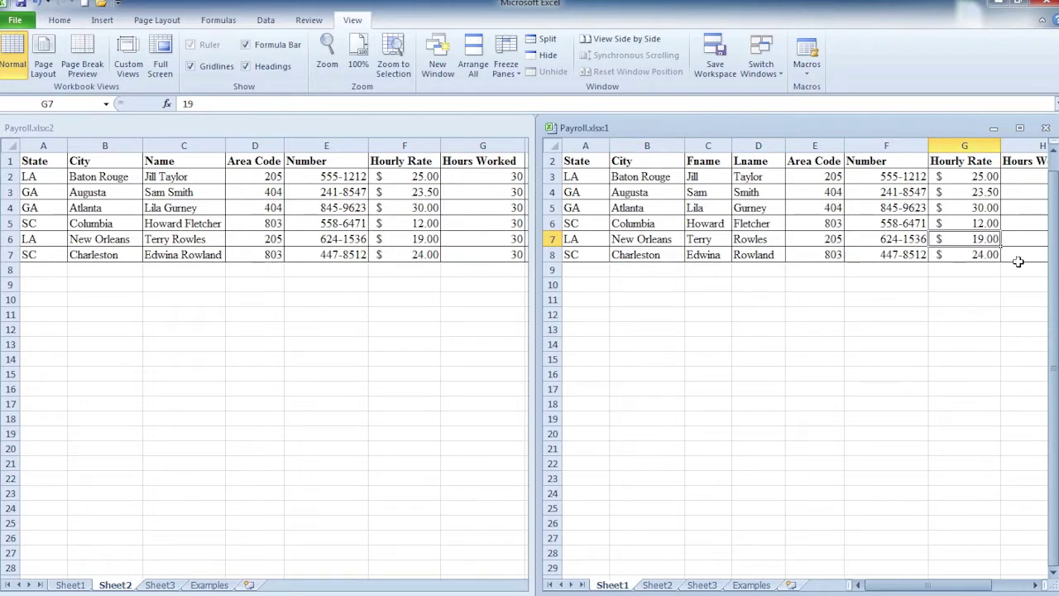
type("20")
key("Tab")
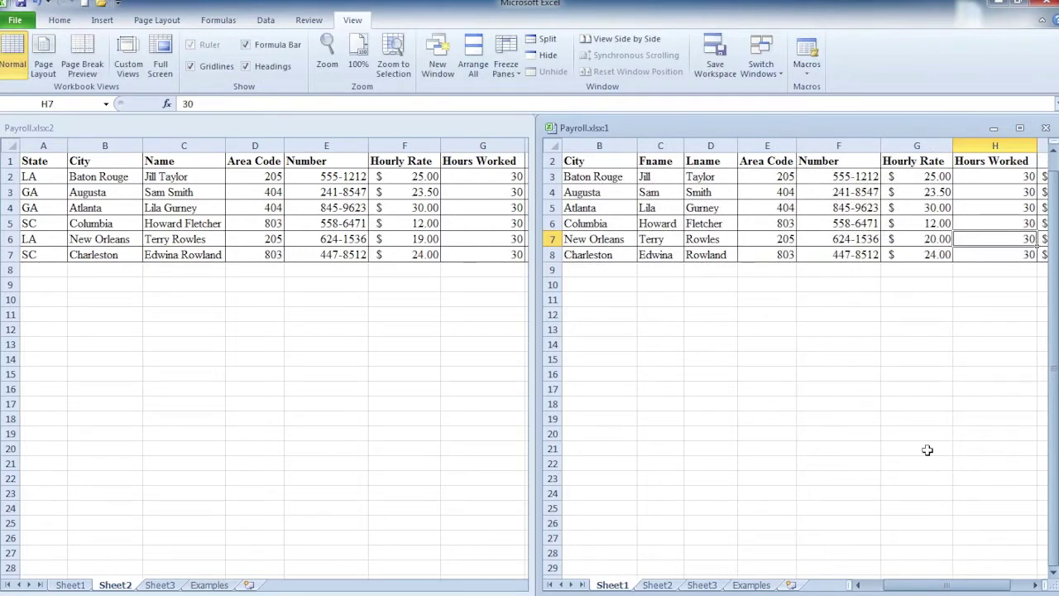
Show Sheet1 in the second Payroll window to check the updated rate, and close that window
left_click(366, 389)
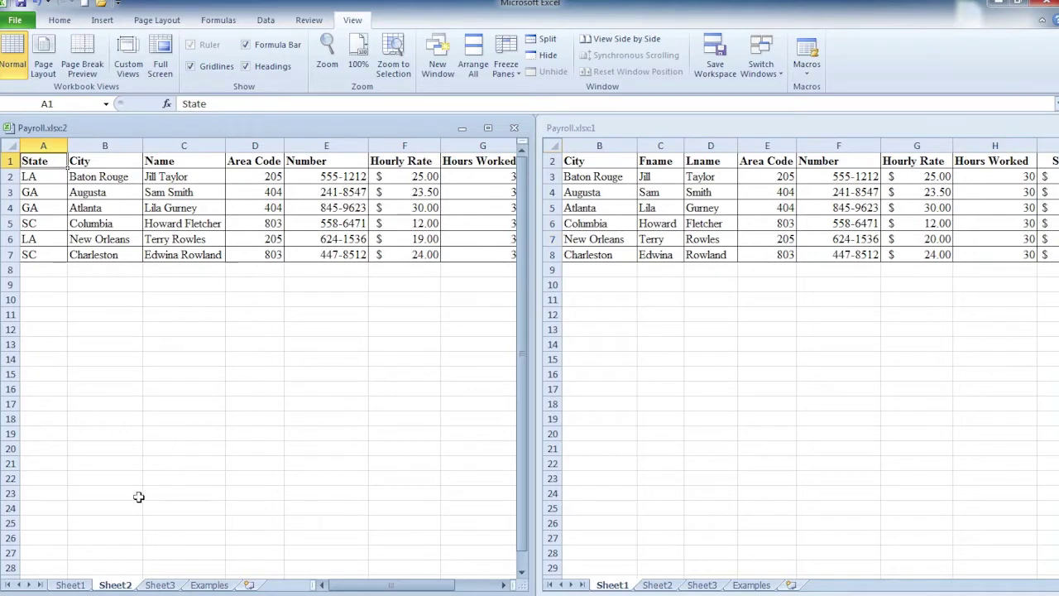
left_click(71, 585)
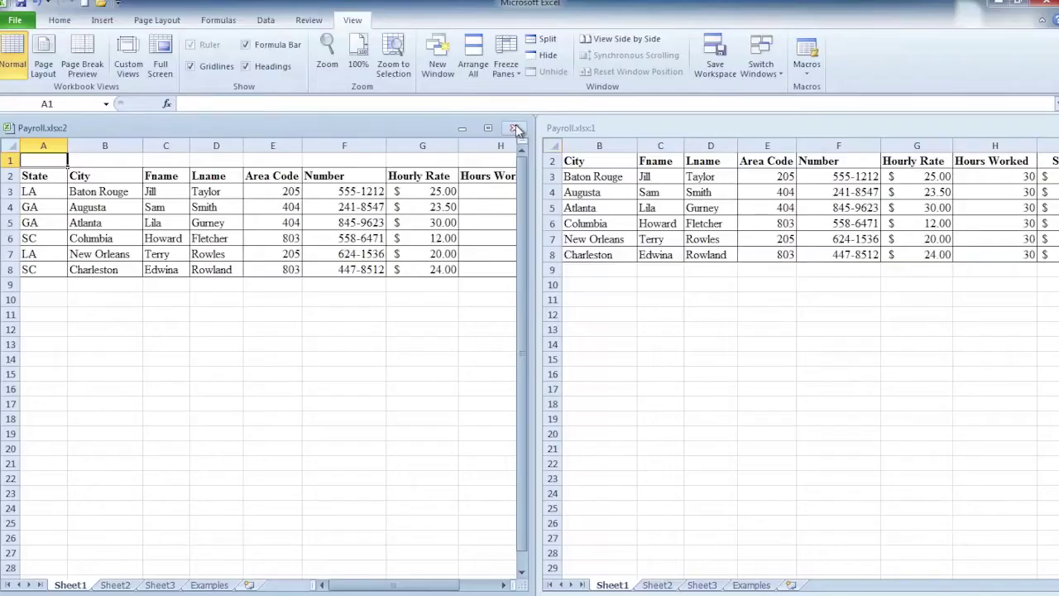
left_click(514, 128)
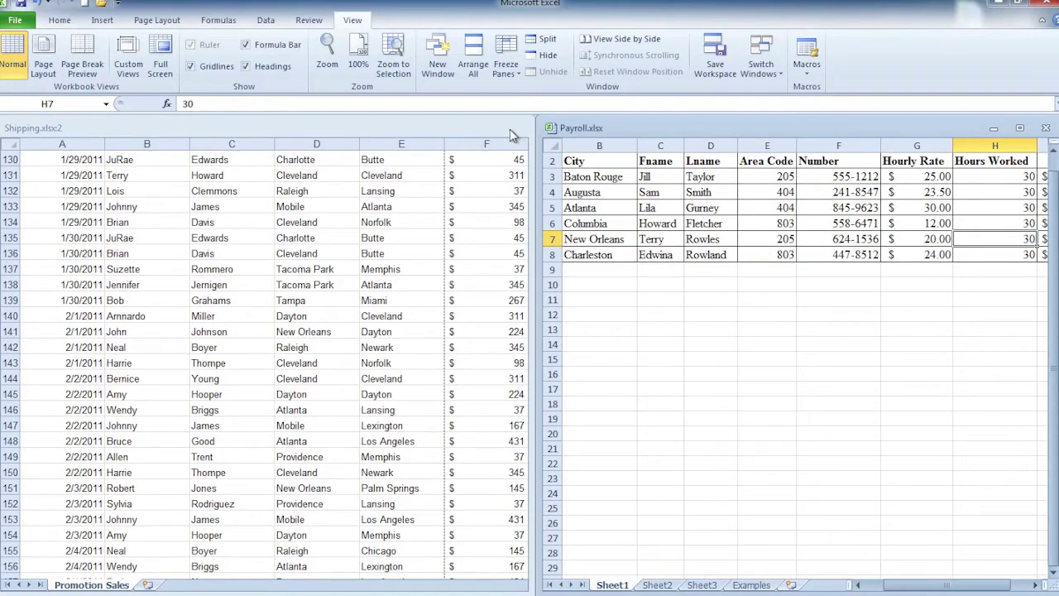
Minimize the second Shipping window and maximize the Payroll workbook window
left_click(485, 130)
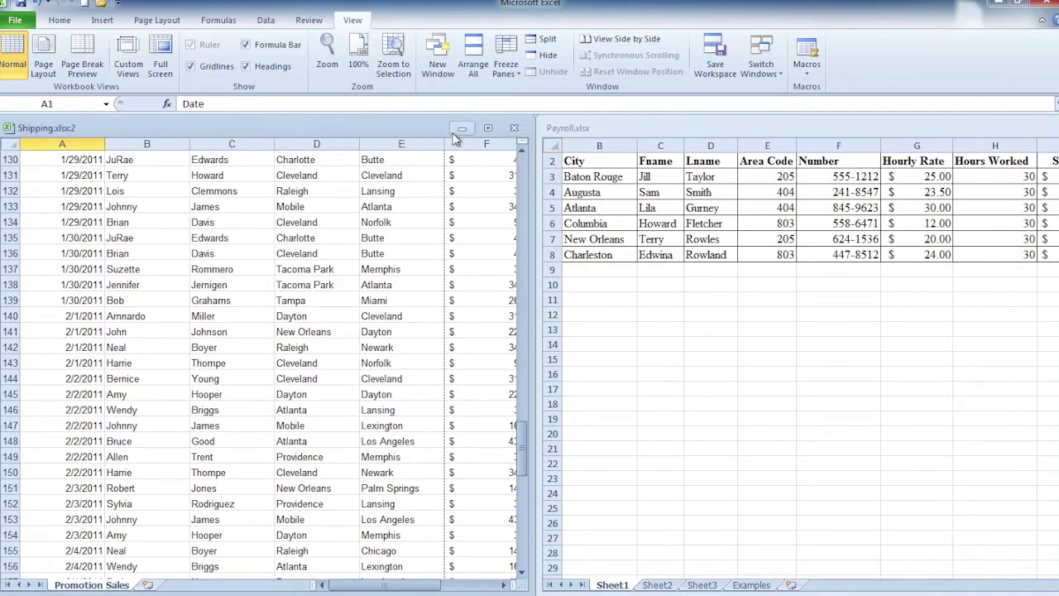
left_click(460, 130)
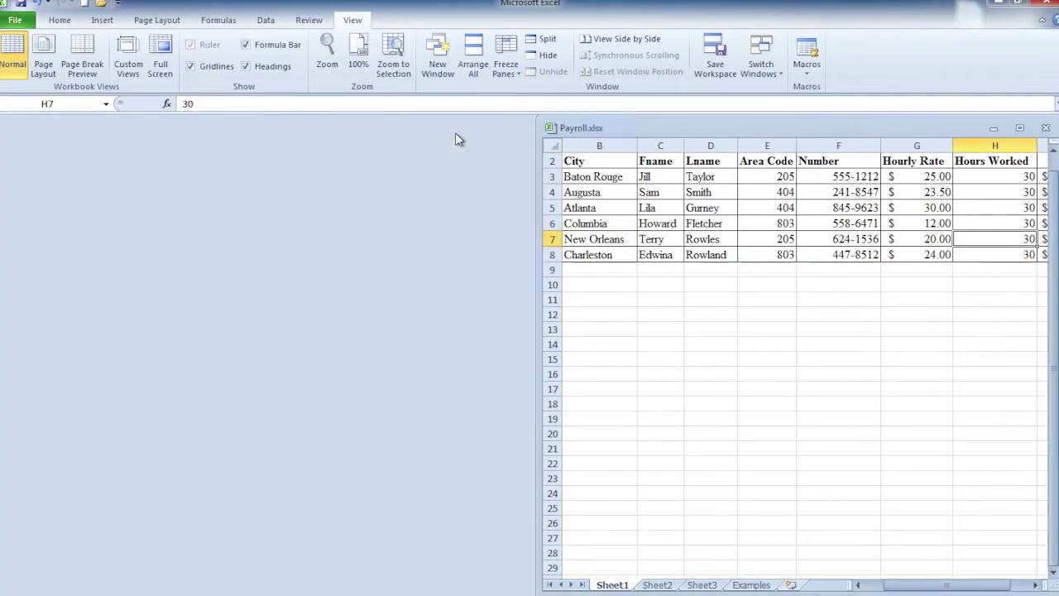
left_click(1020, 129)
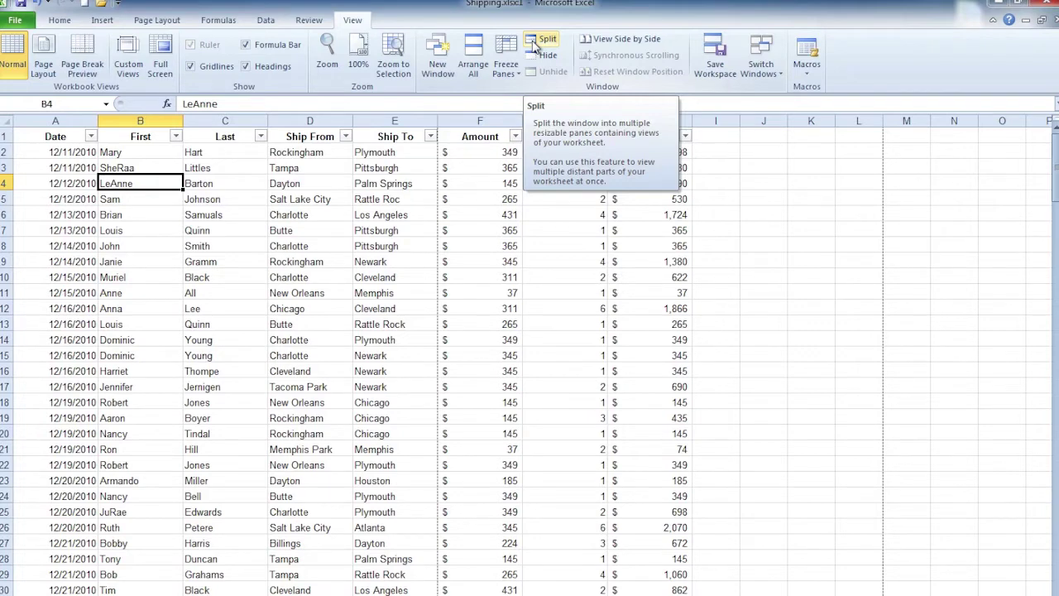
Split the Shipping worksheet into panes at cell B4 and scroll the upper panes down to start at row 6
left_click(533, 45)
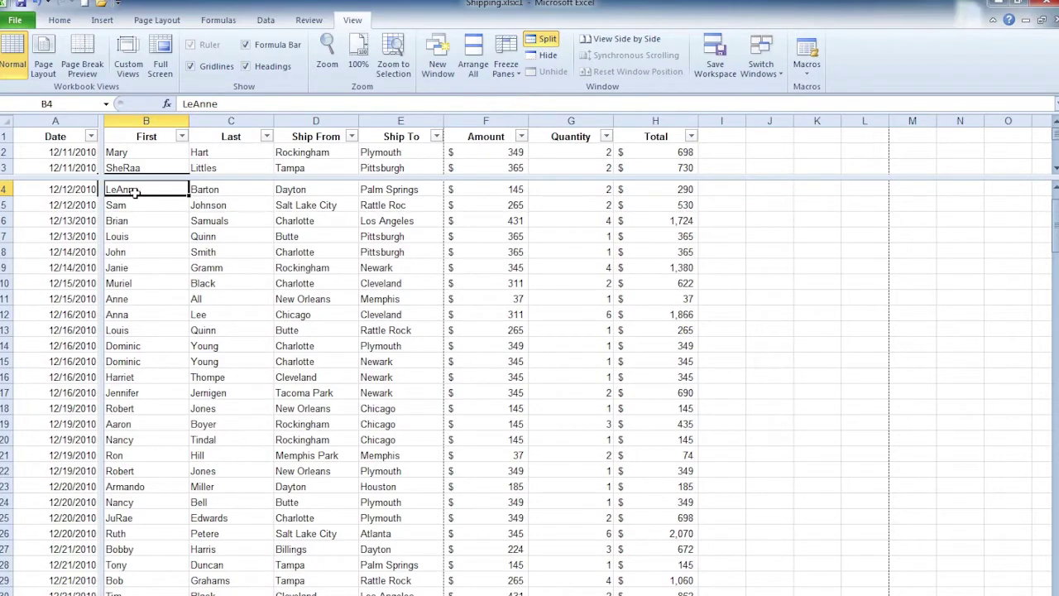
left_click(66, 151)
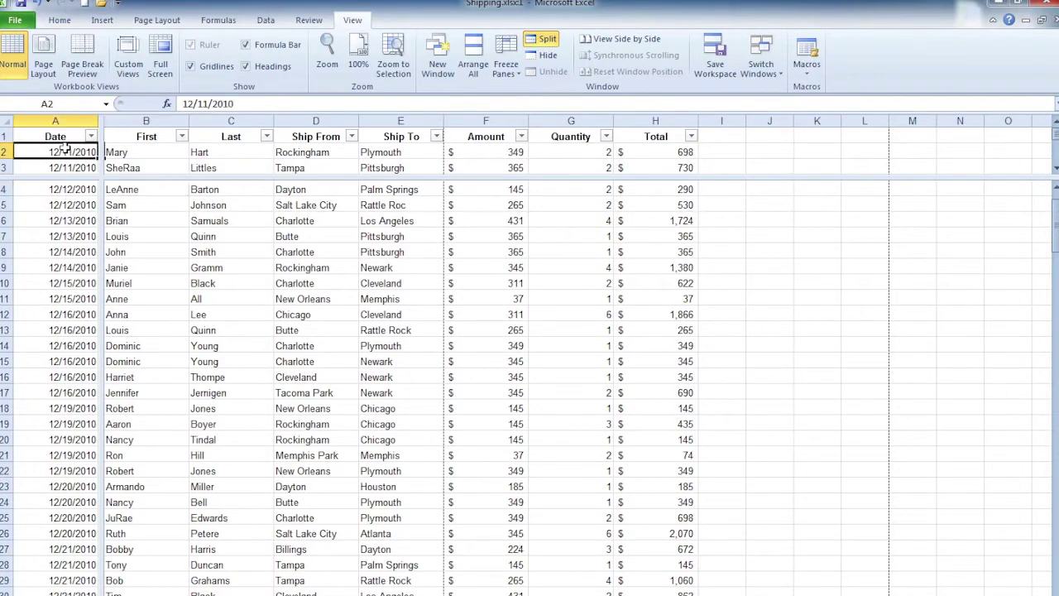
left_click(1056, 168)
left_click(1055, 168)
left_click(1055, 168)
left_click(1056, 168)
left_click(1055, 168)
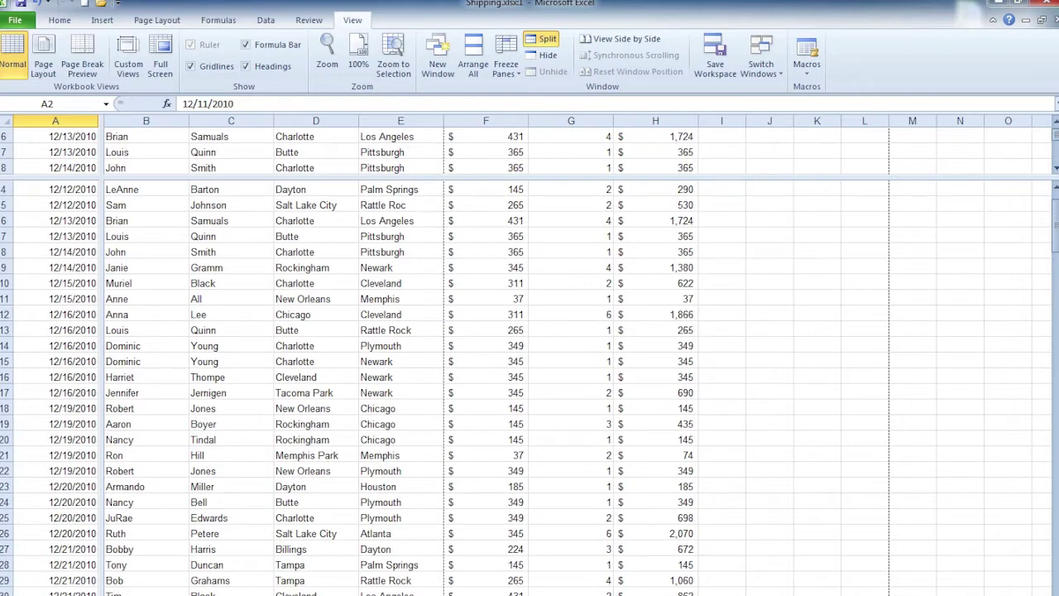
Scroll the panes beside the Date column sideways to column E and back, and remove the split
left_click(330, 405)
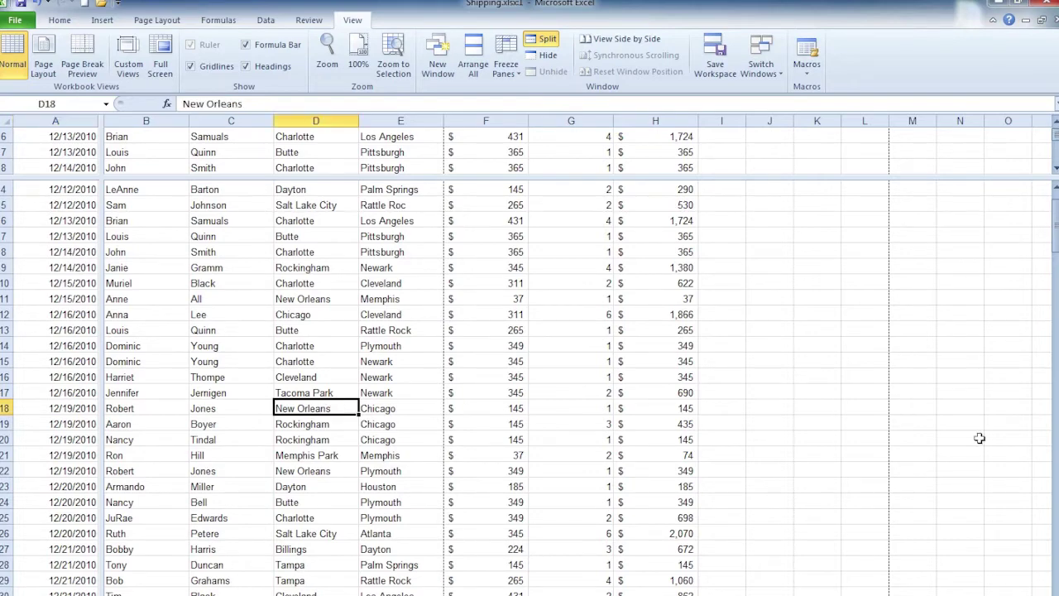
scroll(530, 364, "right", 3)
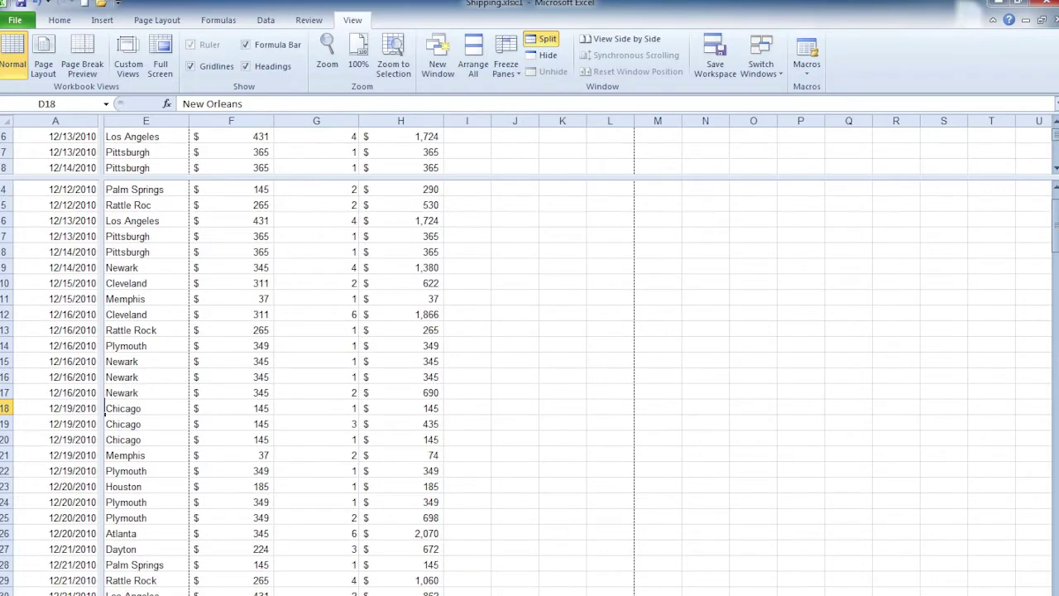
scroll(529, 364, "left", 3)
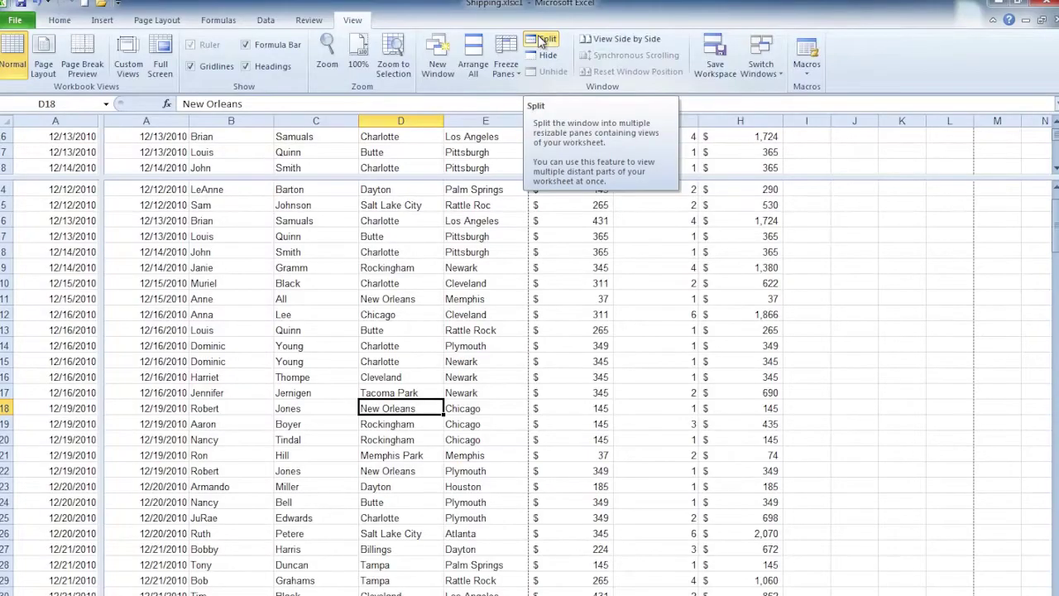
left_click(540, 42)
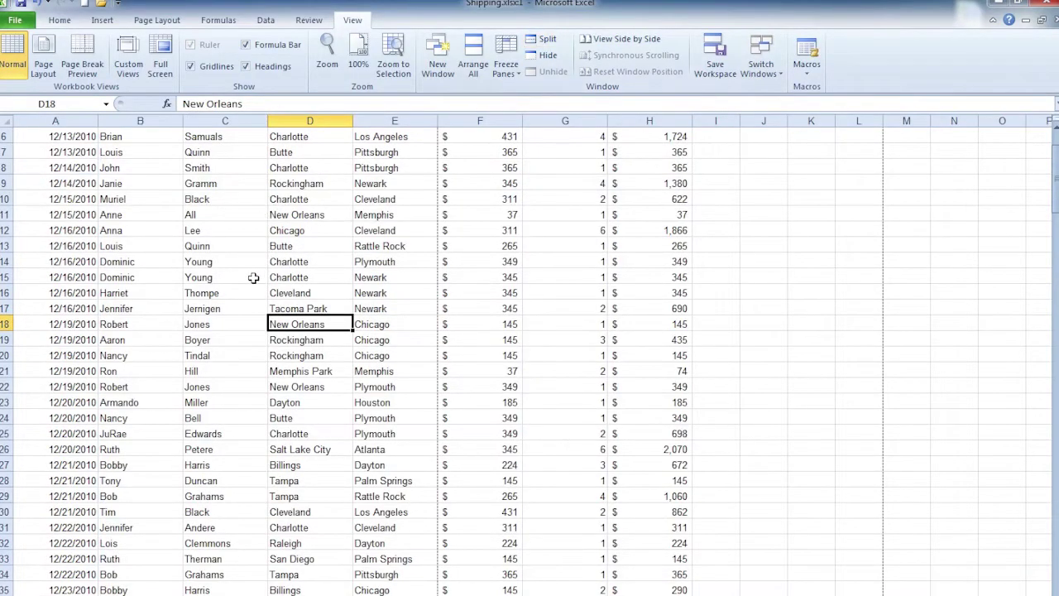
Freeze the top row of the Shipping worksheet and check the header row by scrolling through the records
scroll(257, 273, "up", 2)
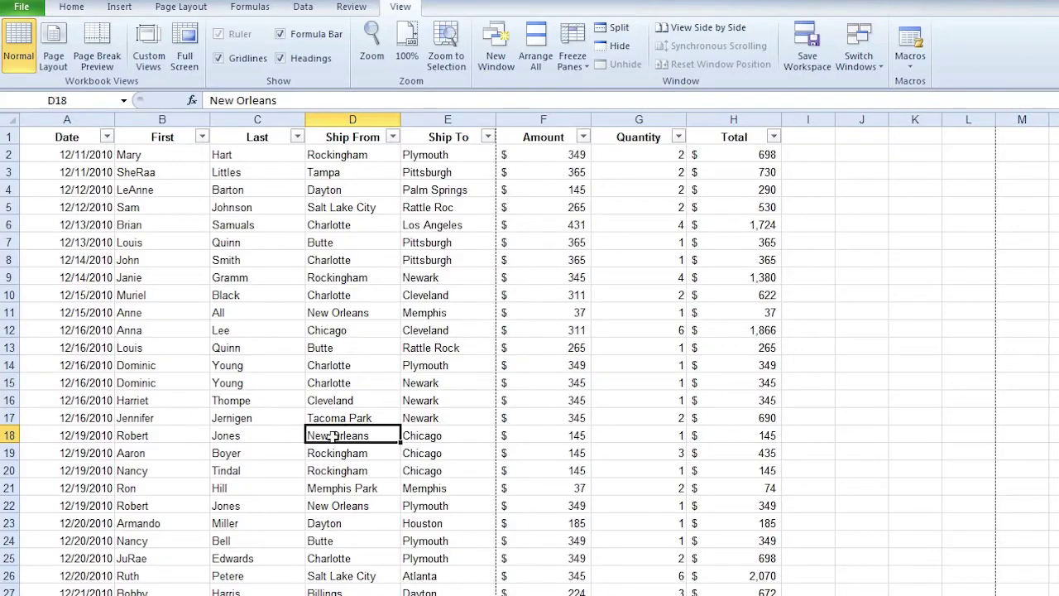
scroll(343, 430, "down", 11)
left_click(69, 154)
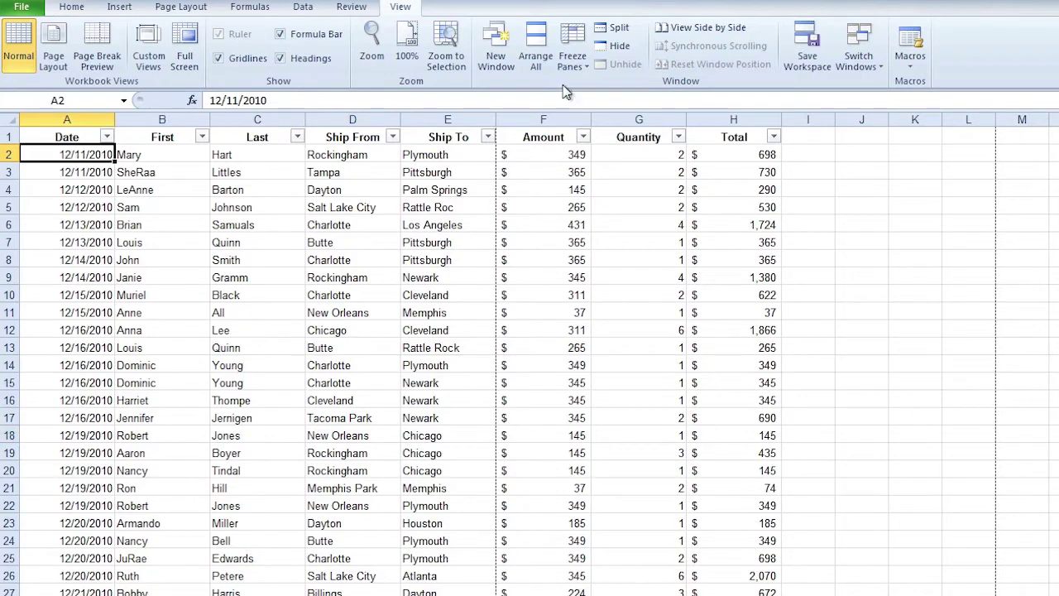
left_click(571, 50)
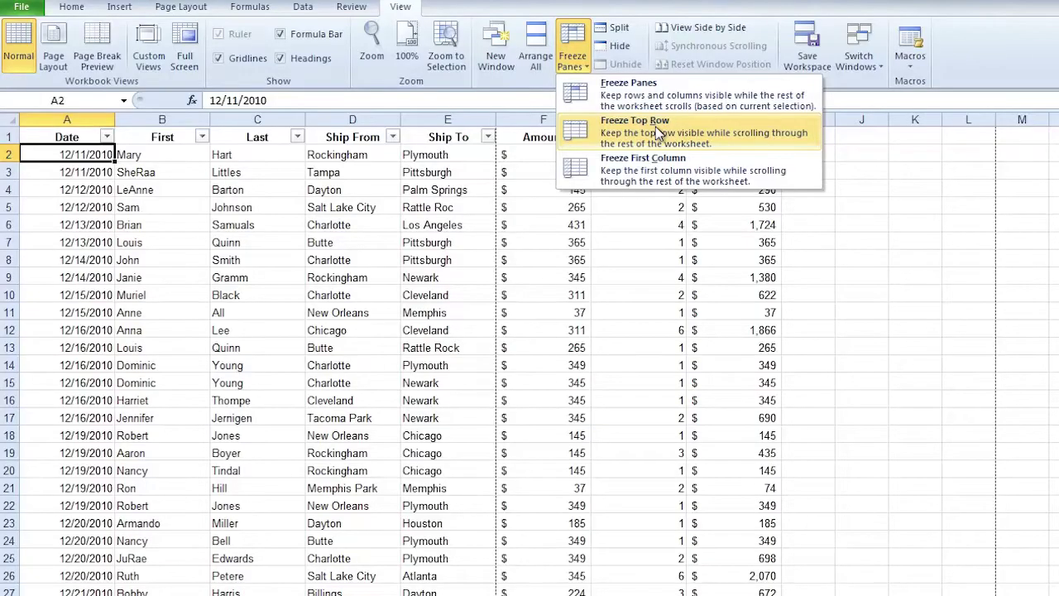
left_click(660, 134)
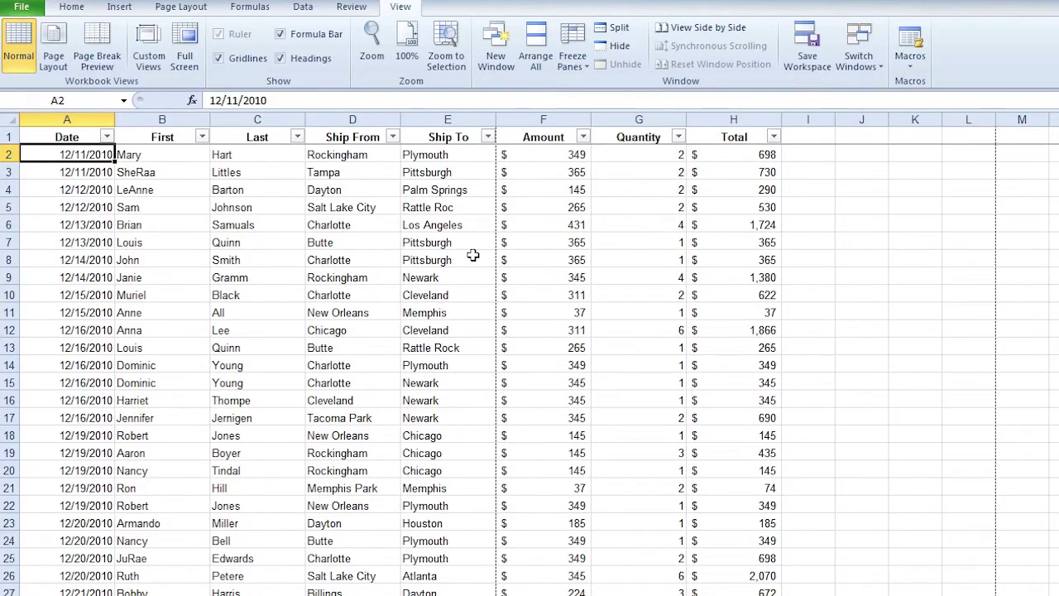
scroll(472, 256, "down", 13)
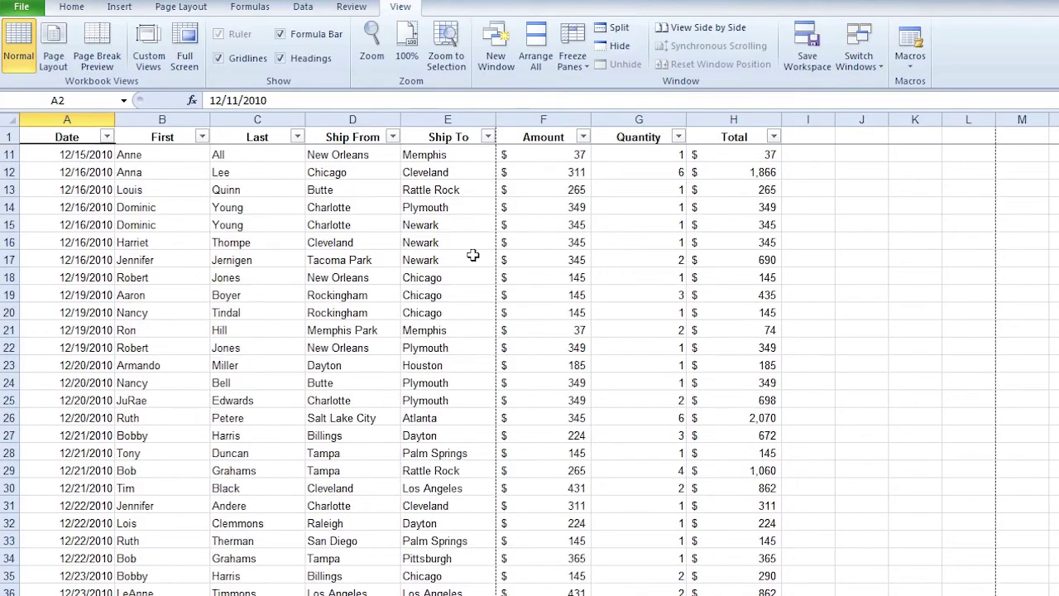
scroll(472, 256, "down", 6)
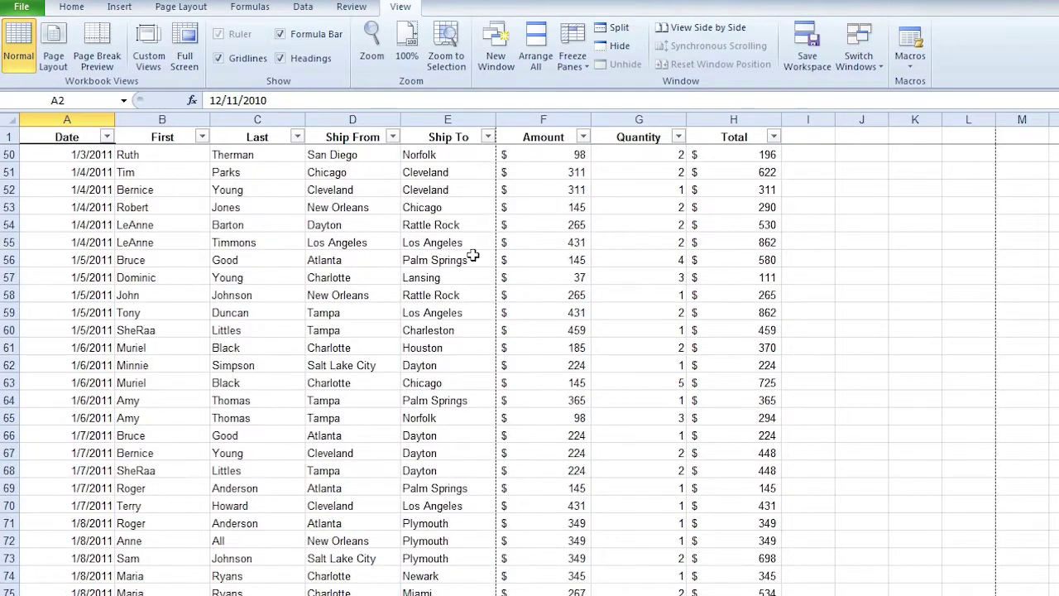
scroll(473, 256, "up", 16)
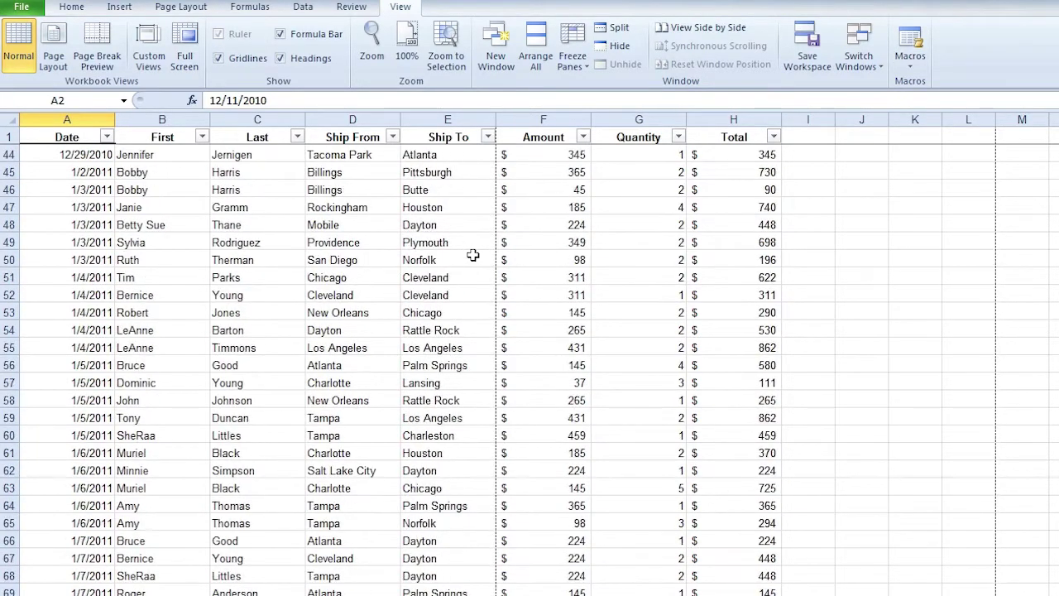
Unfreeze the top row, check that the headers scroll with the data, and return to row 1
left_click(572, 46)
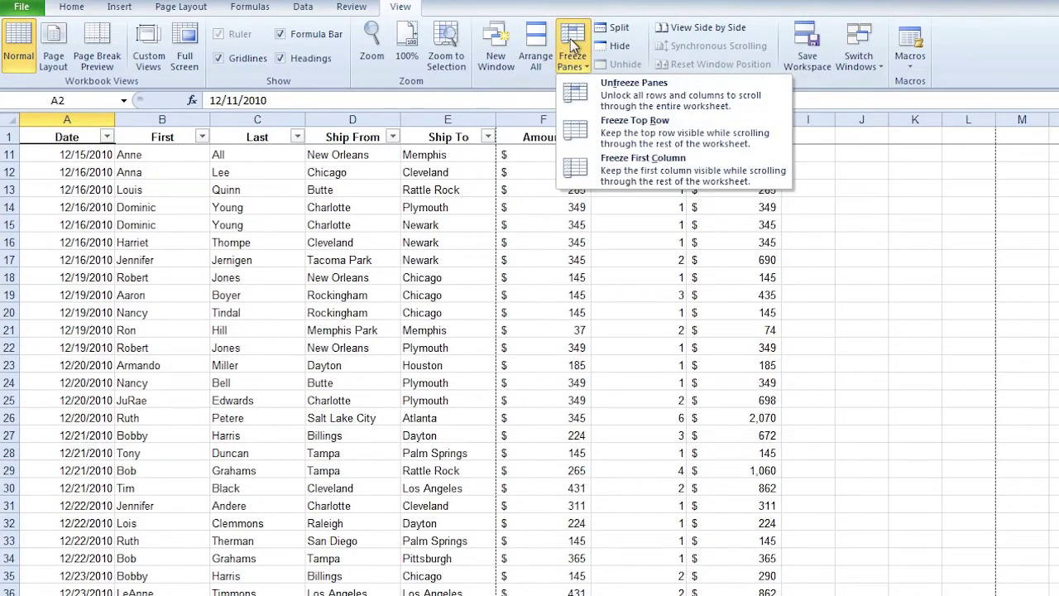
left_click(612, 94)
scroll(366, 232, "down", 4)
scroll(365, 239, "up", 3)
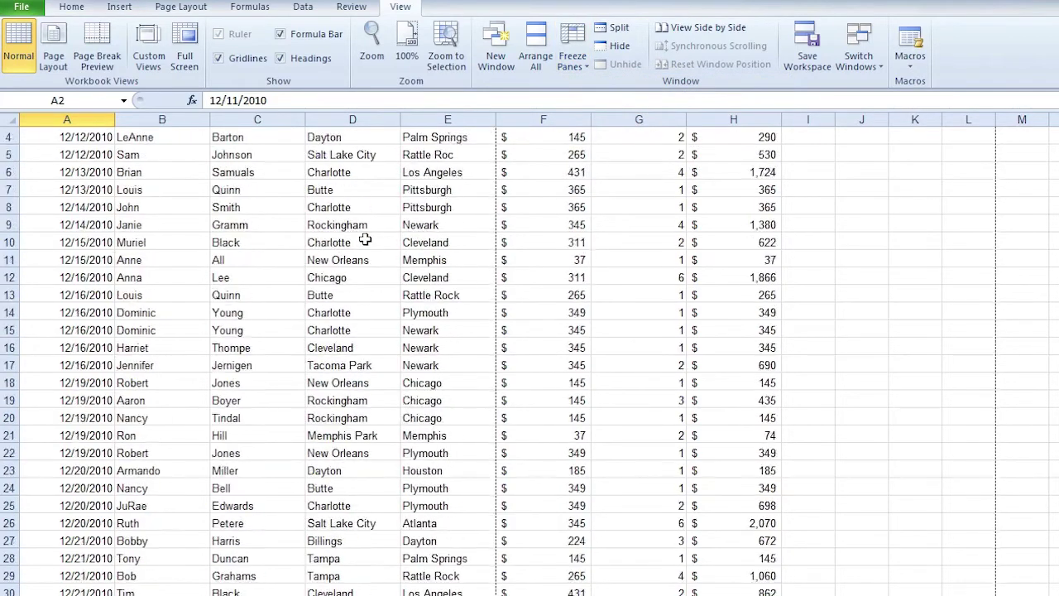
scroll(365, 239, "up", 1)
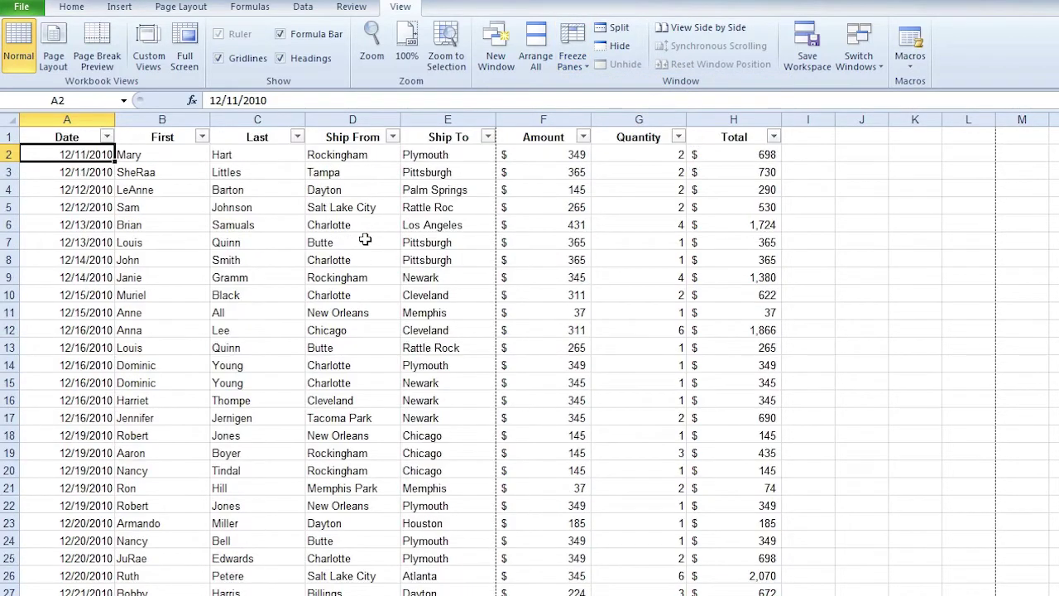
Freeze the first column, check the Date column by scrolling sideways and back, and unfreeze the panes
left_click(571, 57)
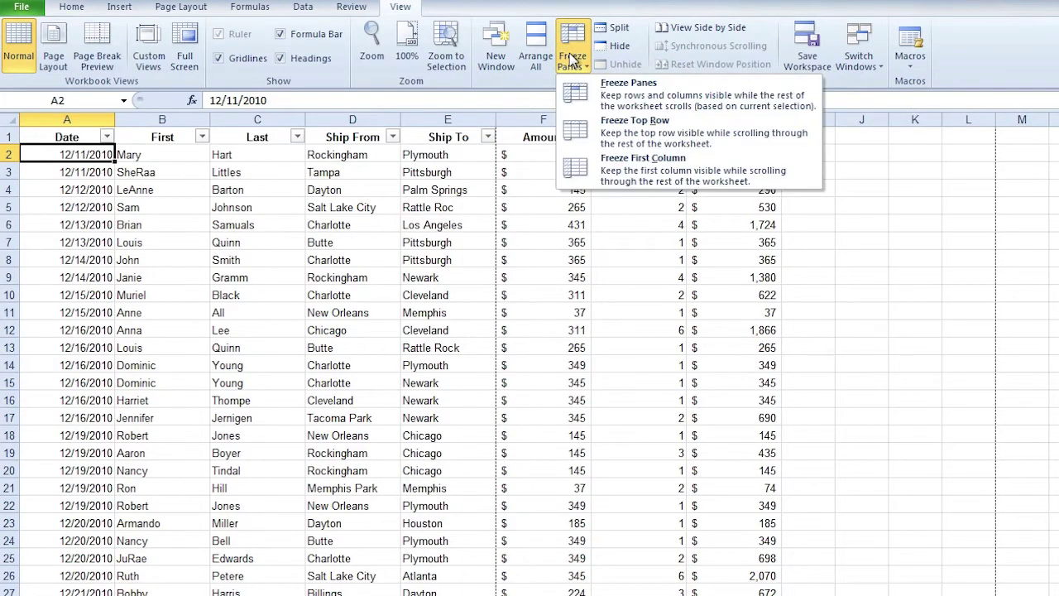
left_click(622, 172)
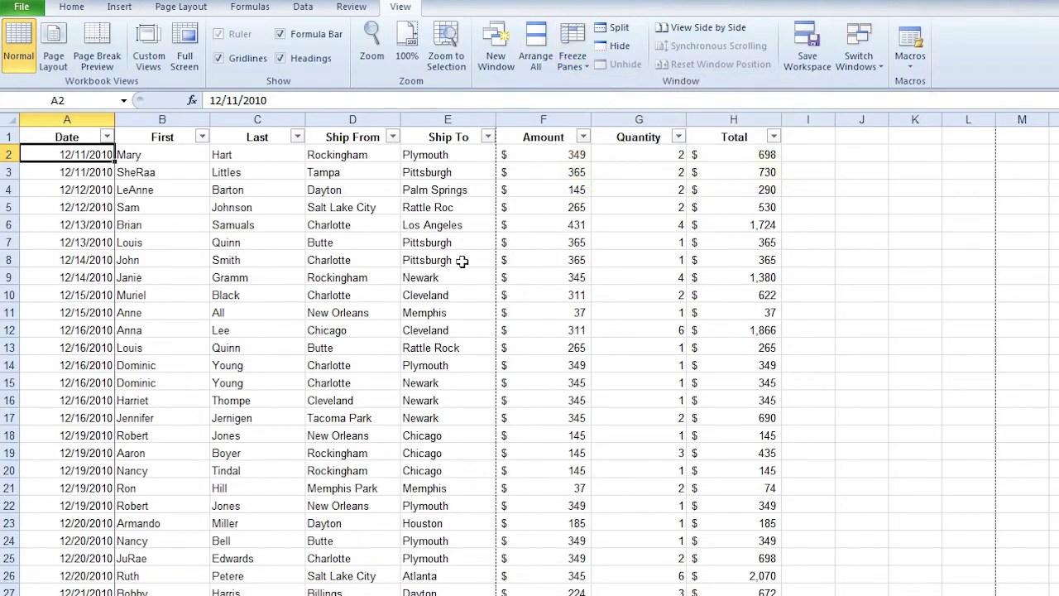
scroll(579, 355, "right", 1)
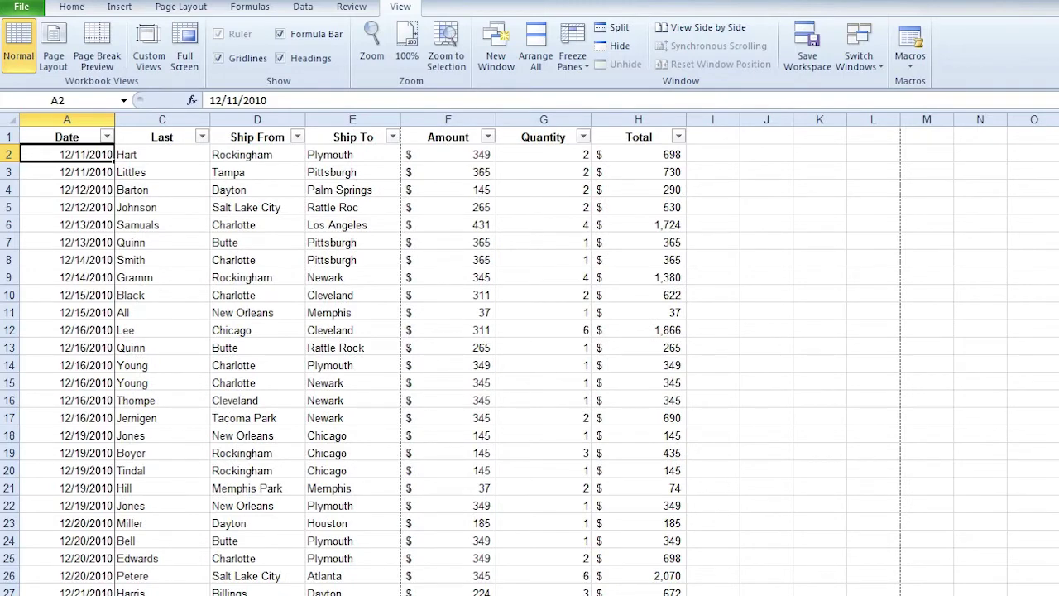
scroll(579, 356, "left", 1)
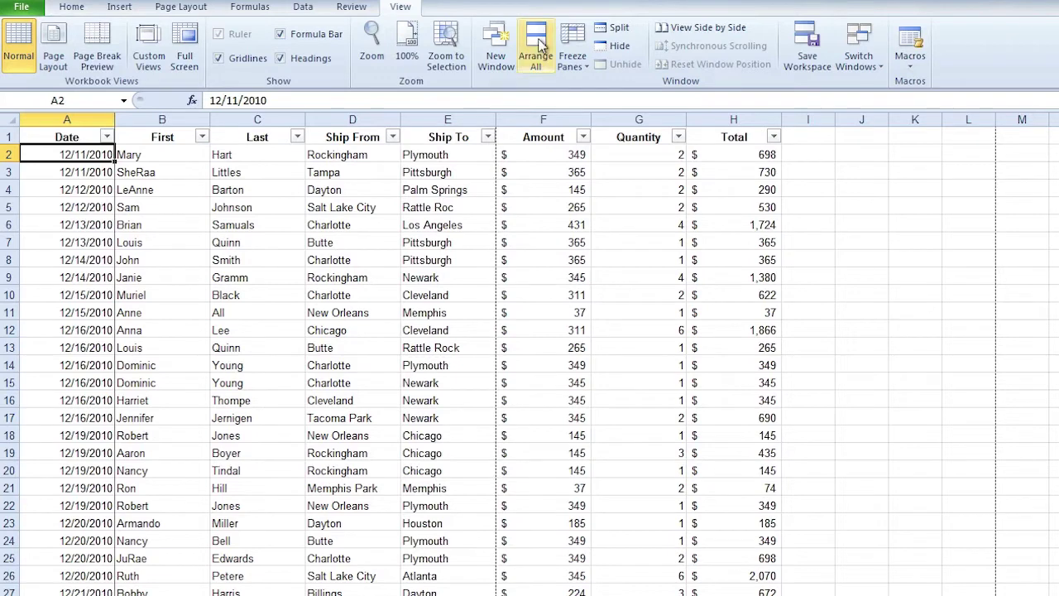
left_click(572, 50)
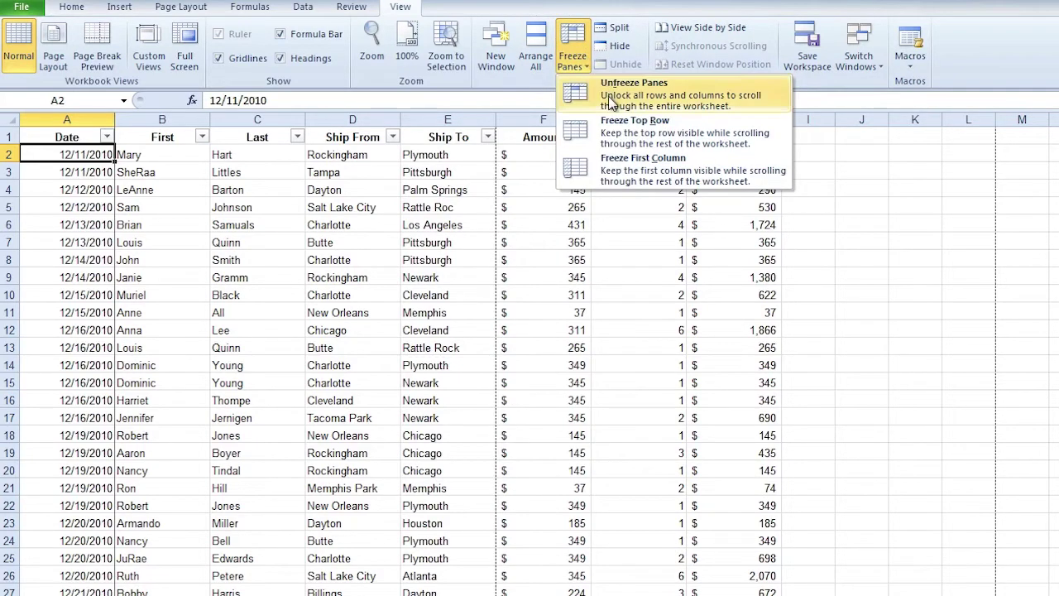
left_click(612, 98)
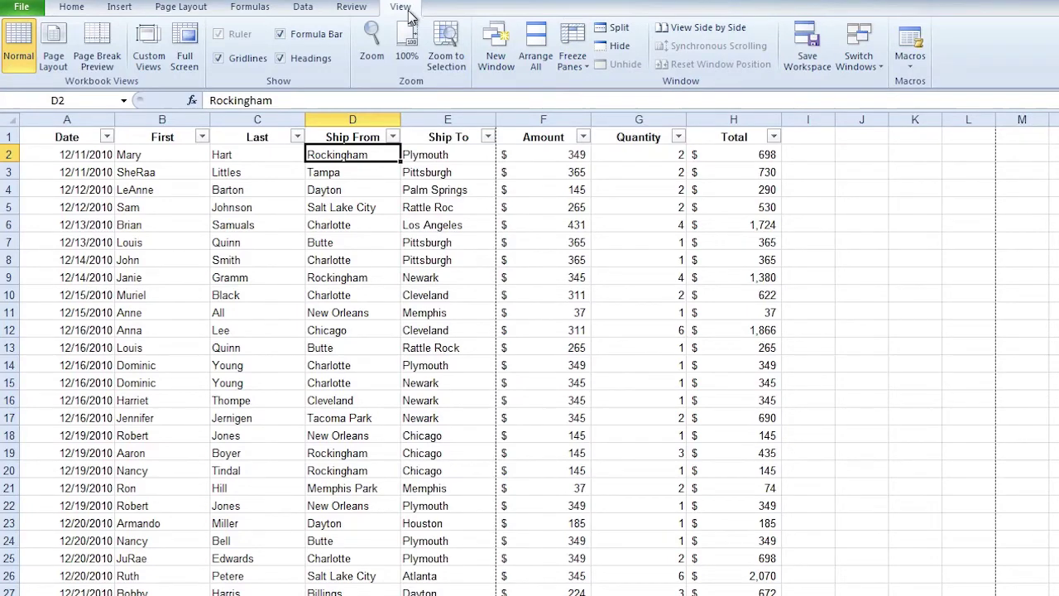
Open the Freeze Panes options for the selected cell D2
left_click(578, 51)
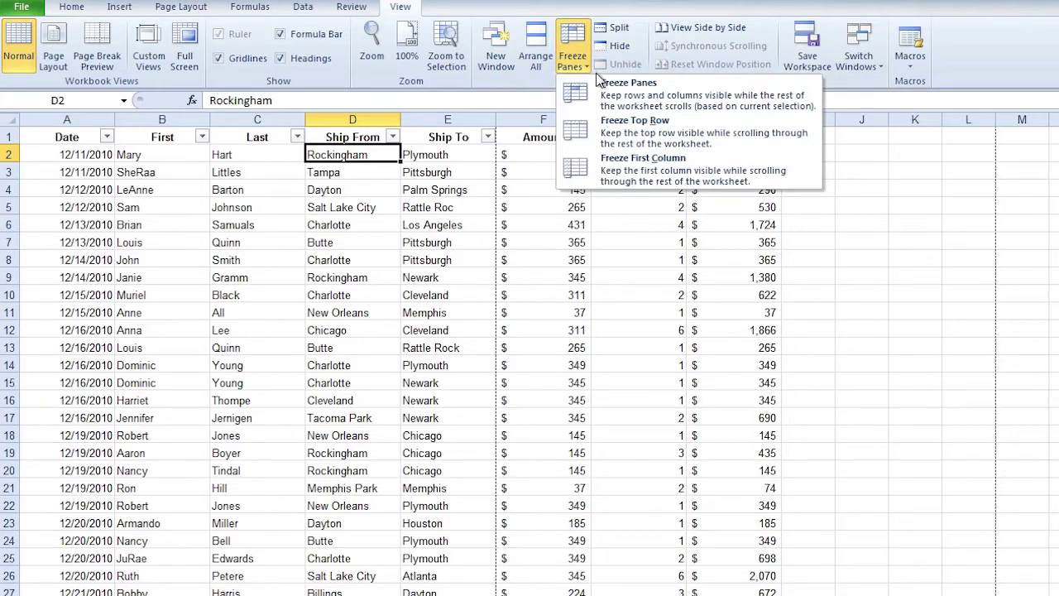